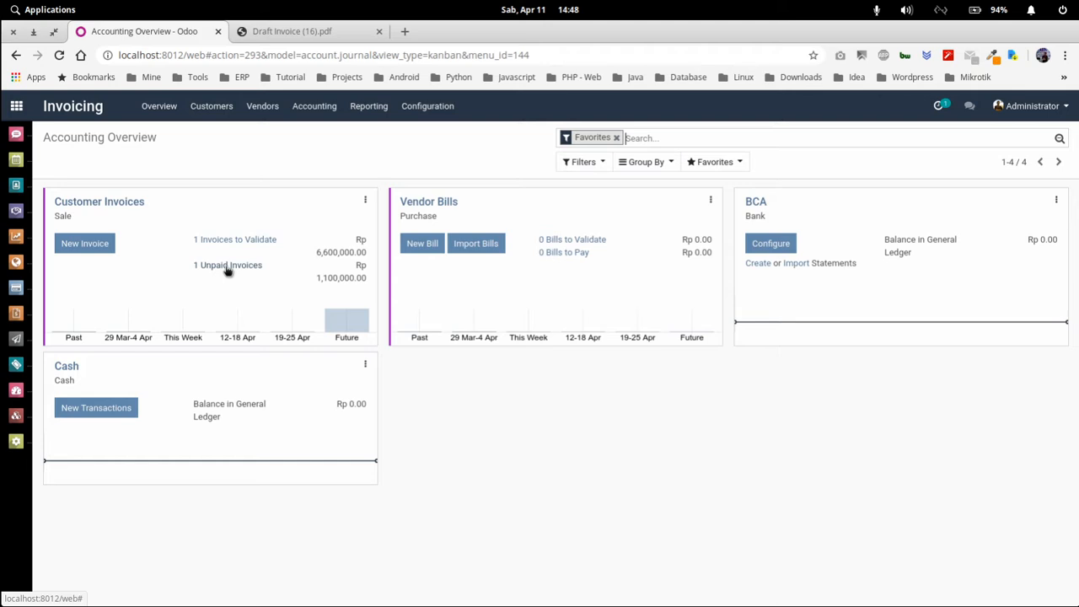
- Open the list of customer invoices and filter it to those with the Open status
click(202, 107)
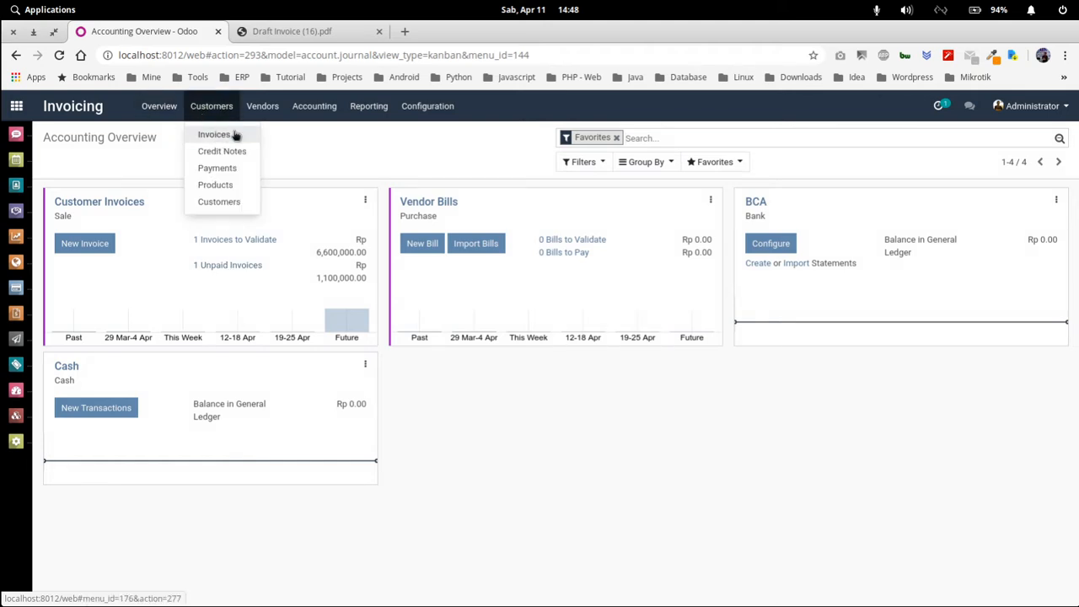
click(235, 136)
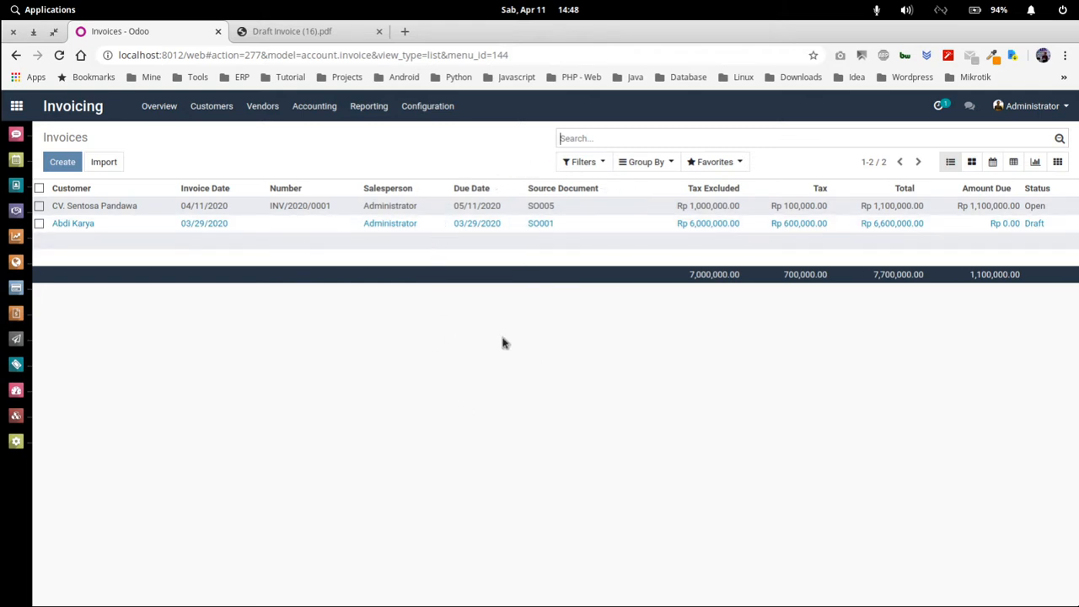
click(586, 162)
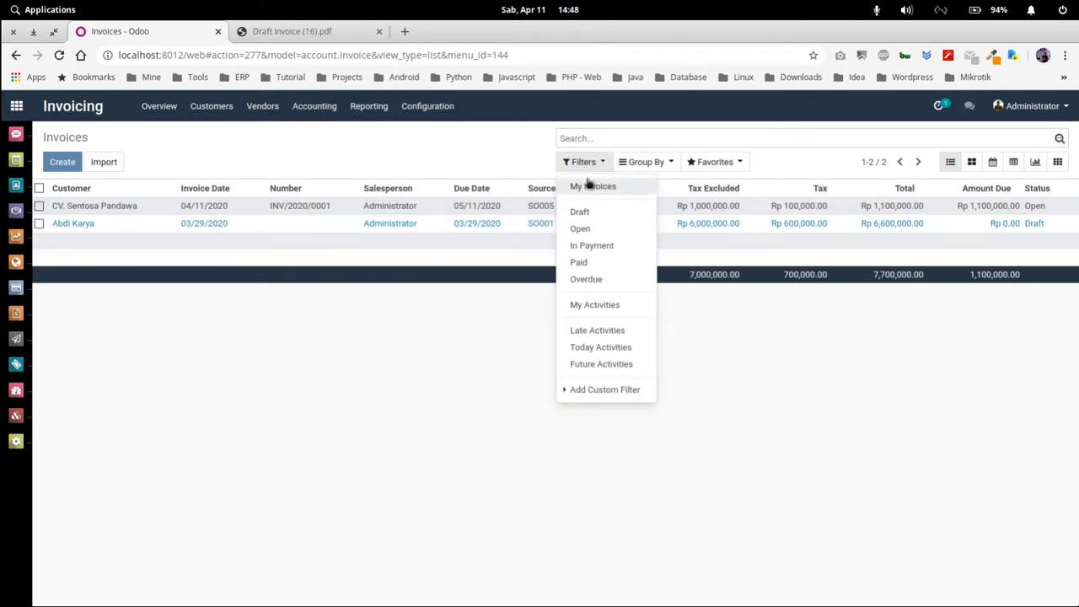
click(600, 230)
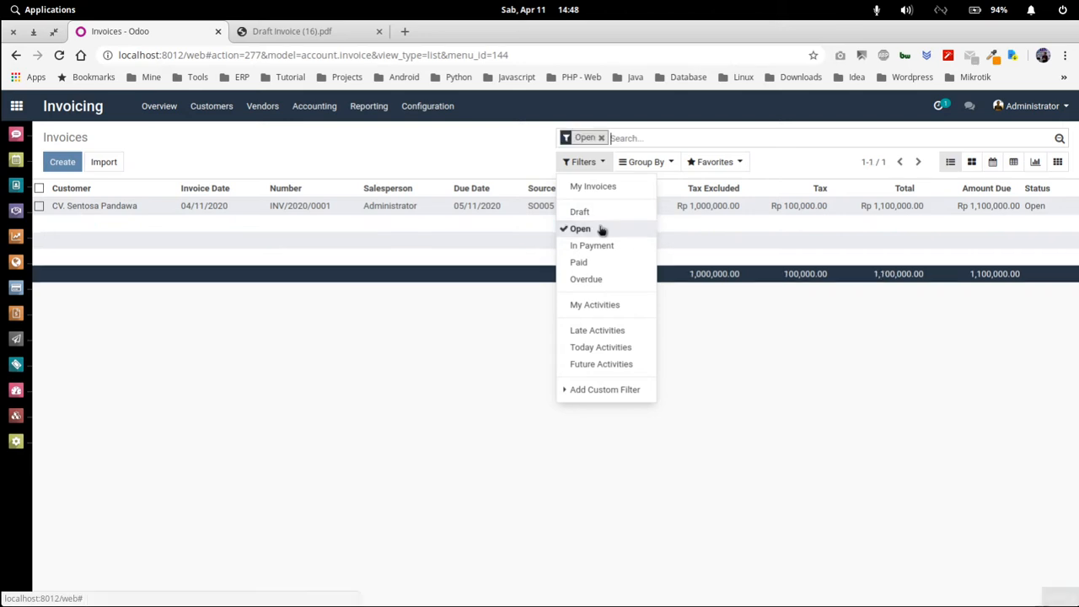
click(597, 162)
click(597, 162)
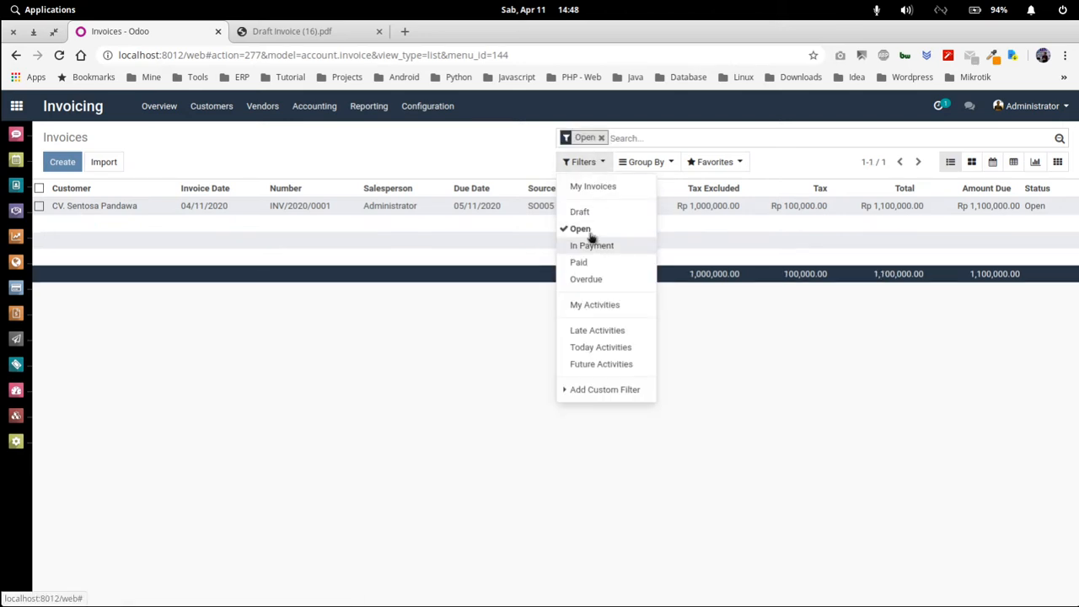
- Check the invoices list with the In Payment, Paid and Overdue filters one at a time, leaving no filter applied
click(584, 230)
click(592, 245)
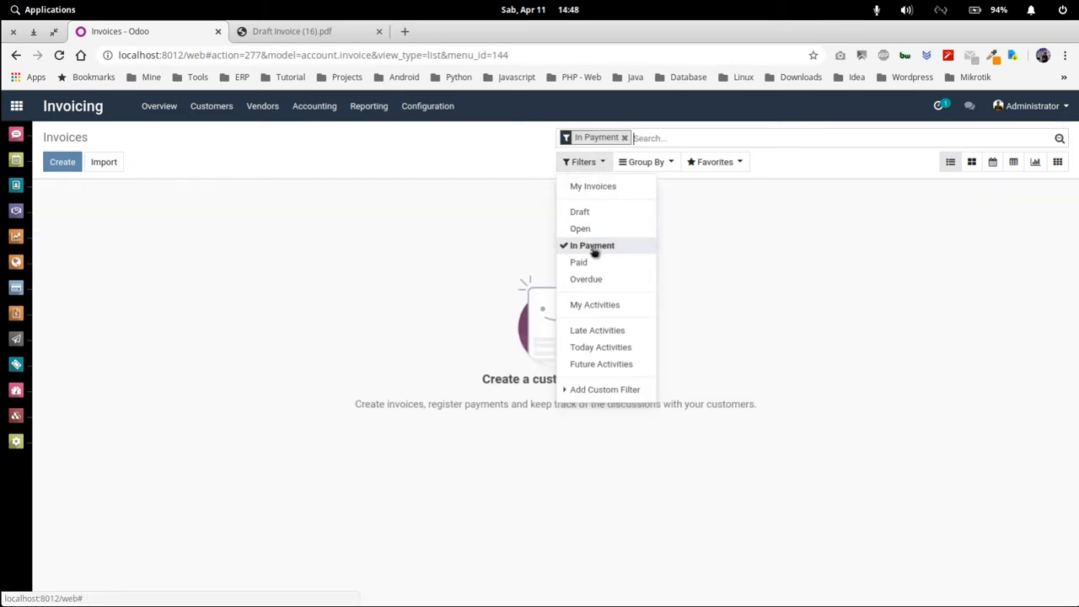
click(592, 246)
click(590, 262)
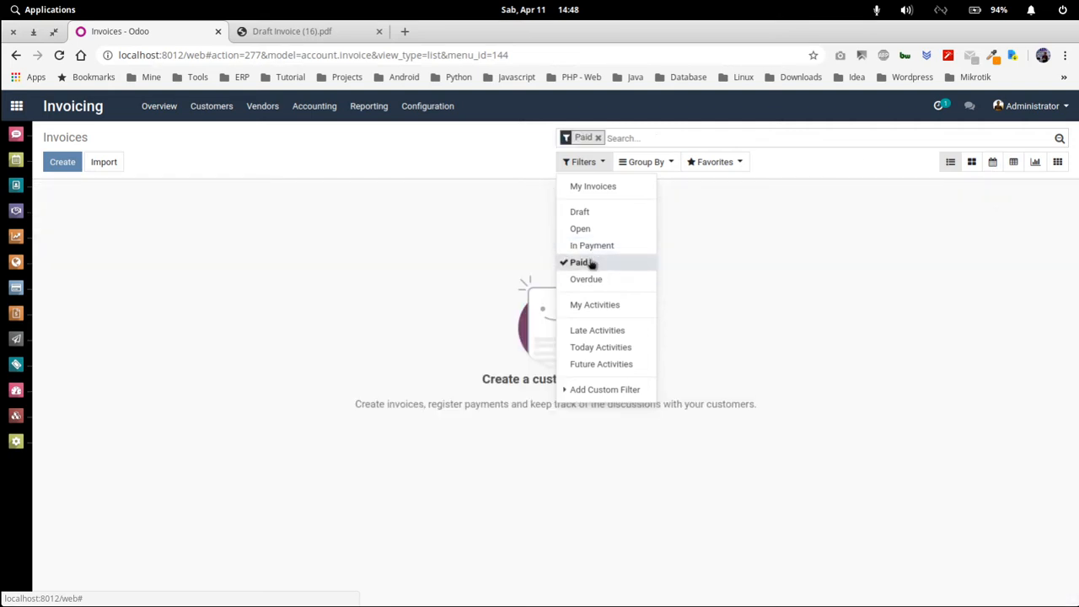
click(592, 263)
click(595, 280)
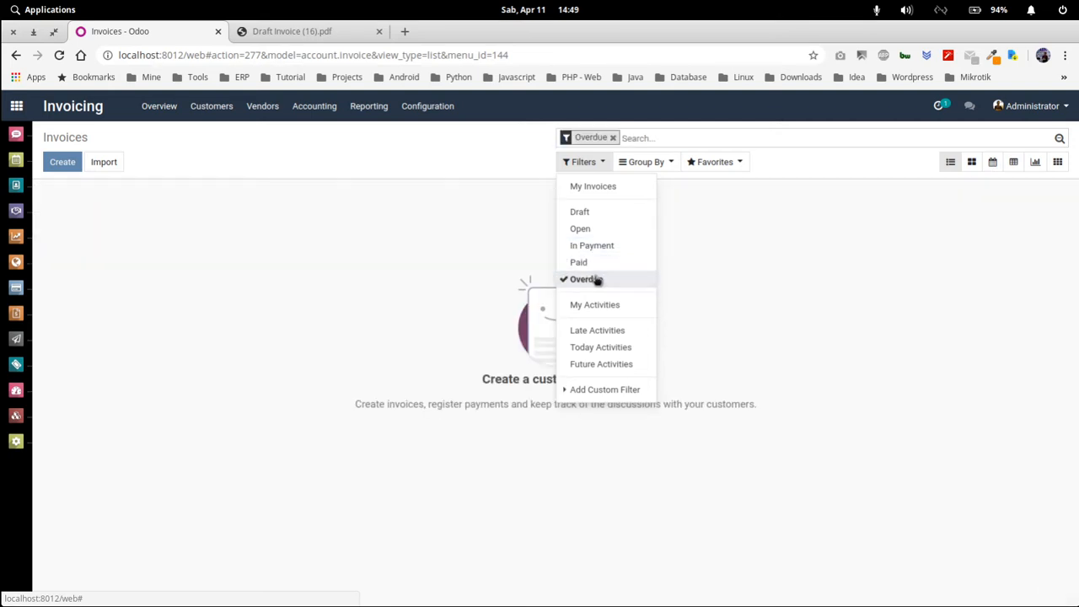
click(596, 280)
click(528, 136)
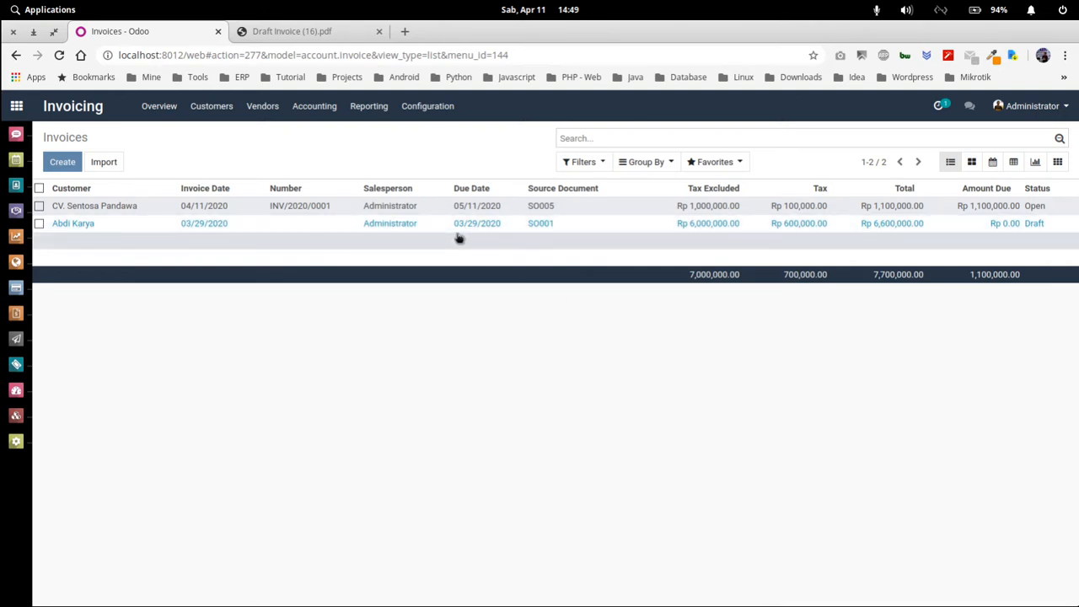
- Open the CV. Sentosa Pandawa invoice and review its lines, taxes and amount due
click(328, 210)
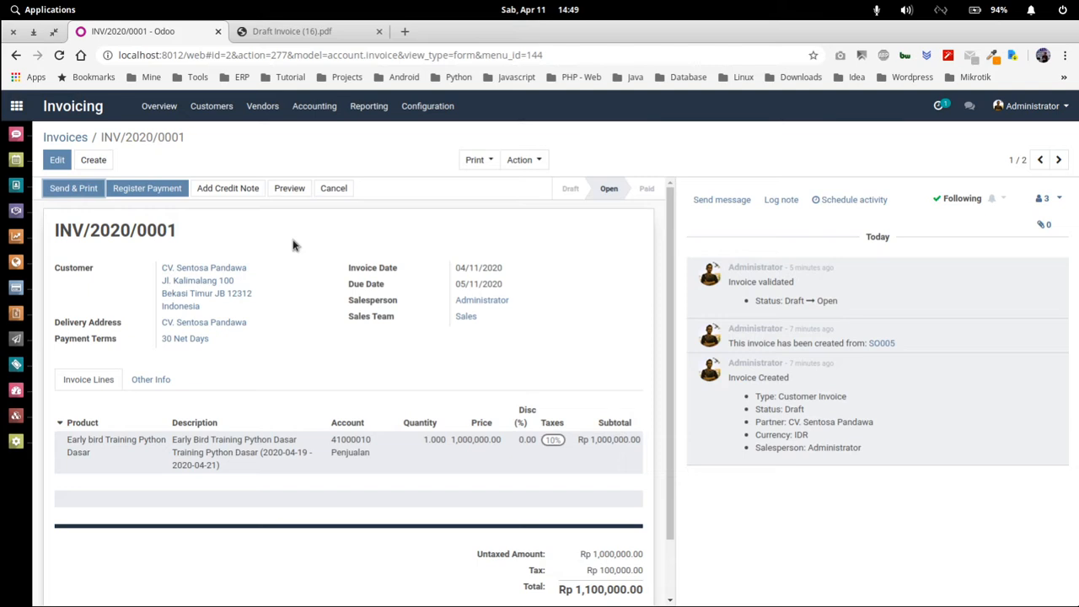
scroll(336, 426, down, 1)
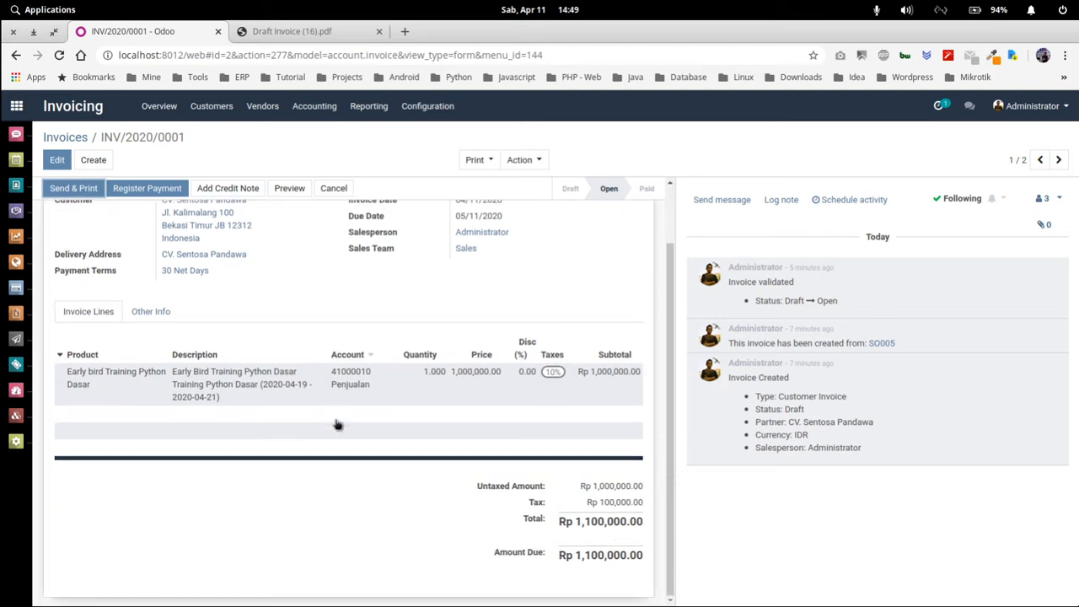
scroll(337, 424, up, 1)
scroll(337, 424, down, 1)
scroll(337, 423, up, 1)
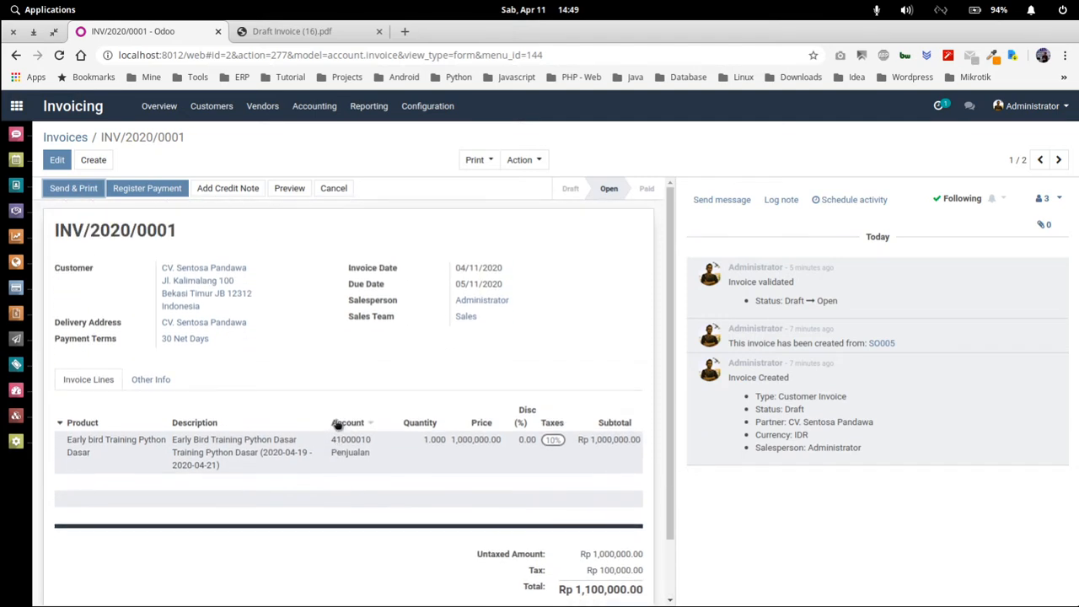
- Start registering a payment for the invoice with BCA (IDR) as the payment journal
click(164, 193)
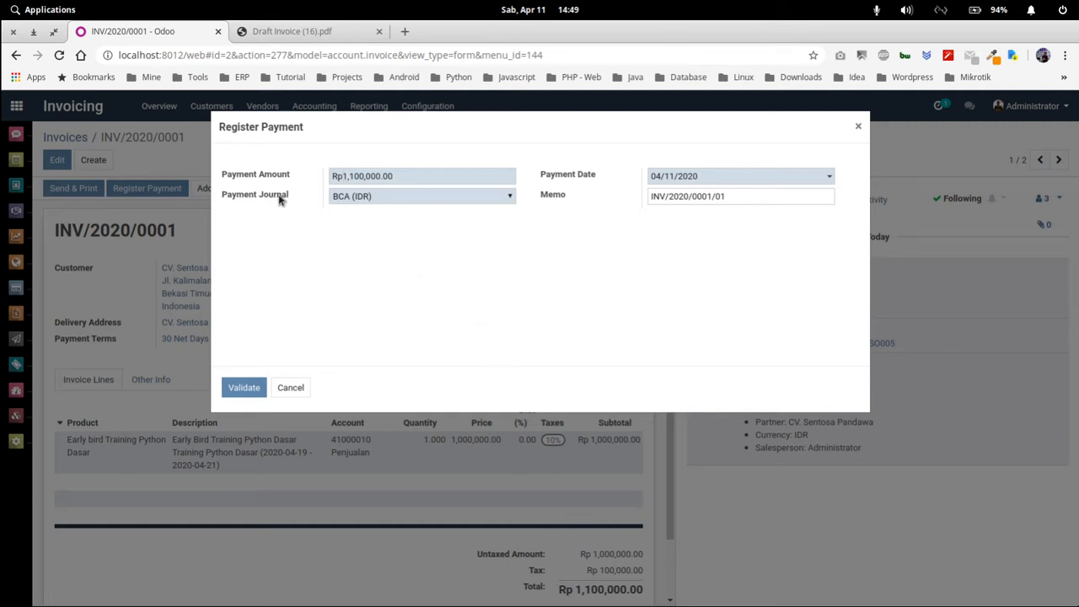
click(393, 202)
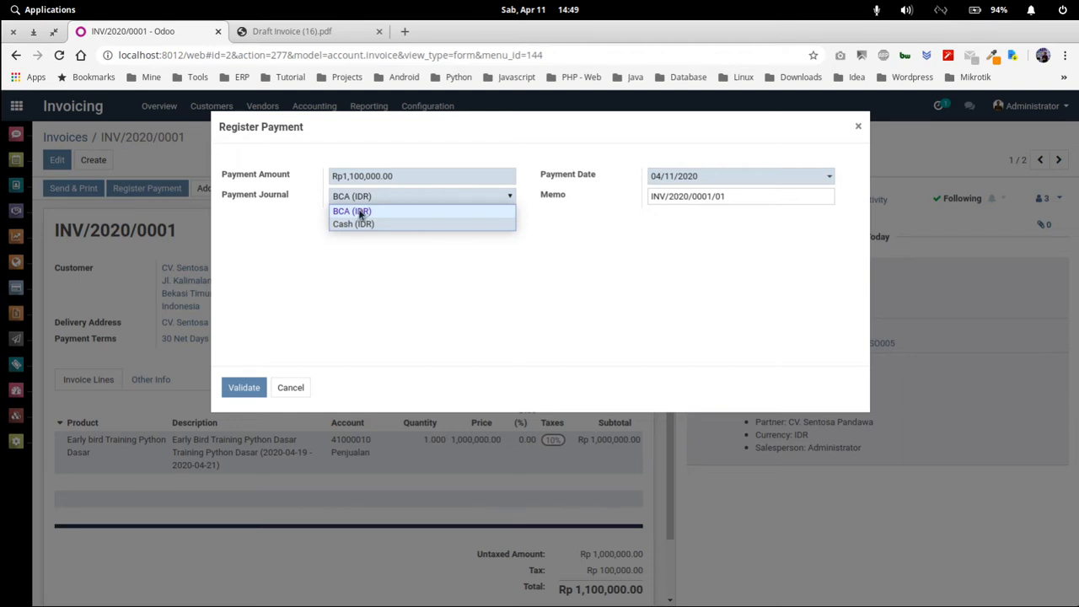
click(363, 212)
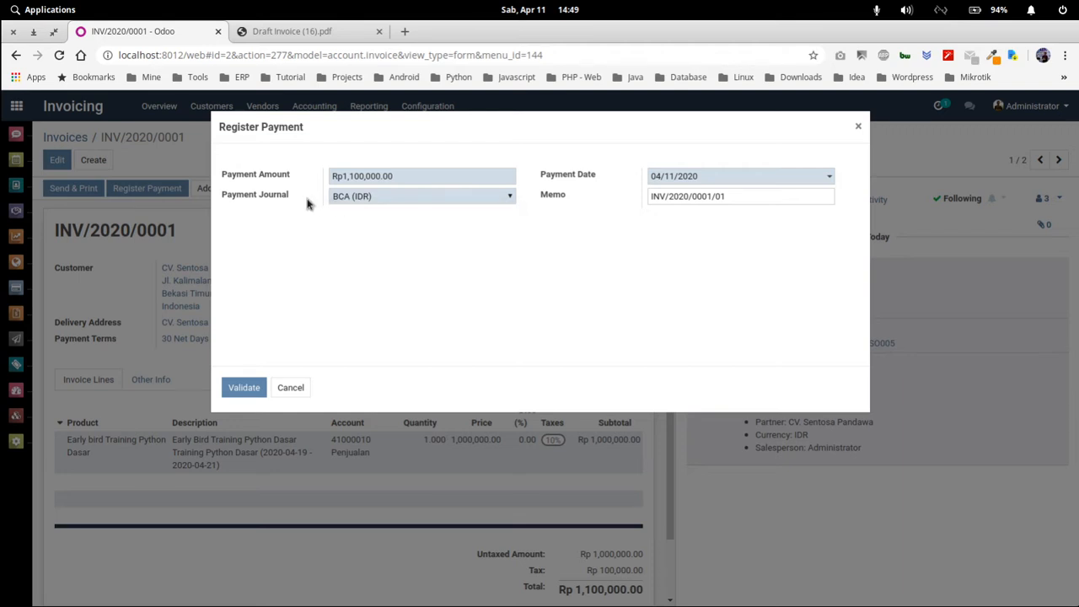
click(374, 198)
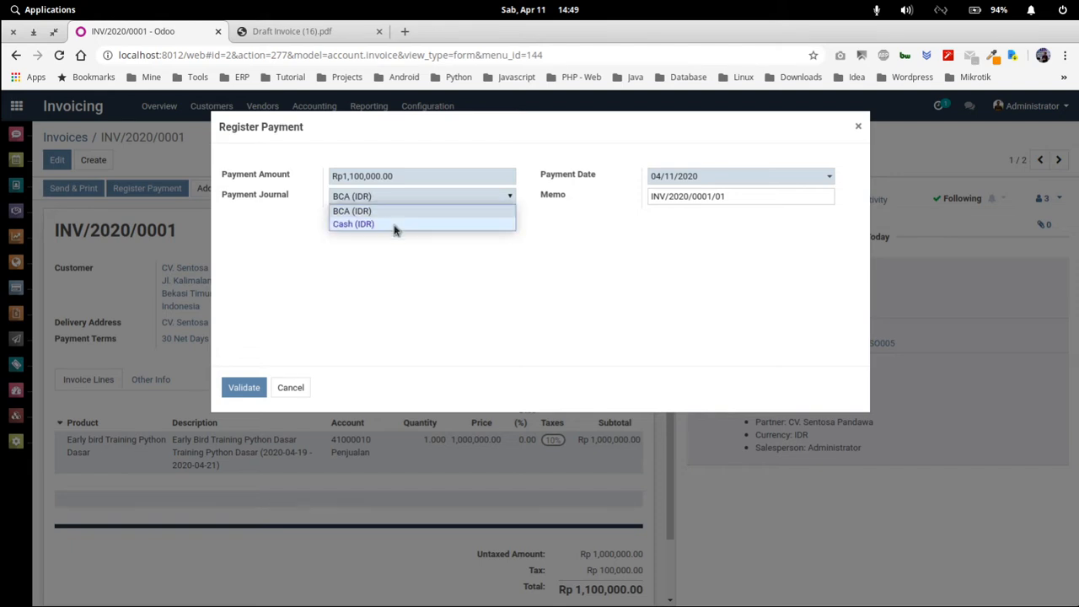
click(394, 229)
click(393, 199)
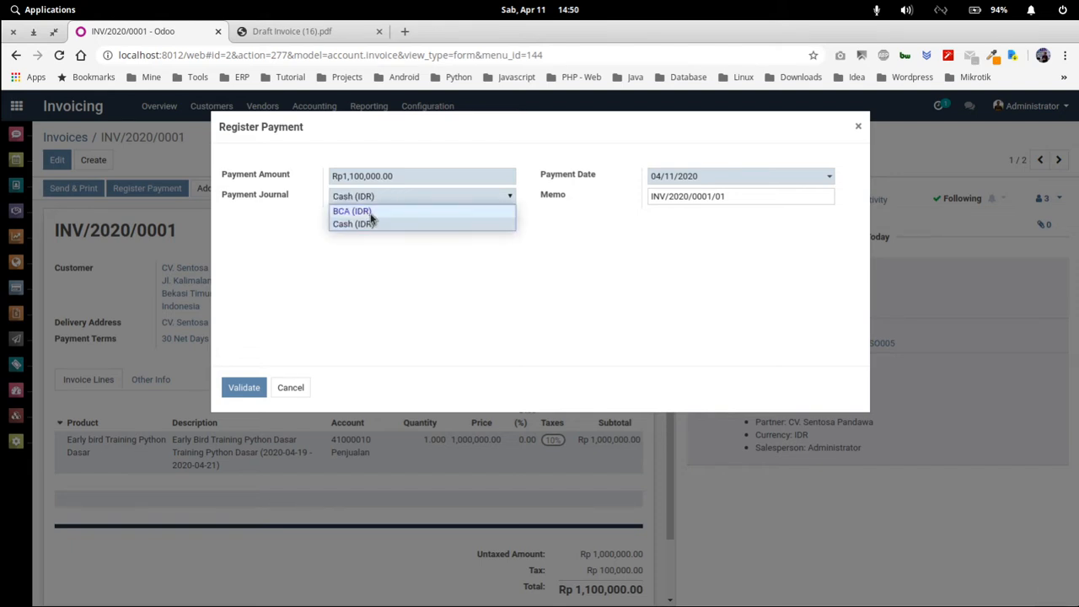
click(371, 212)
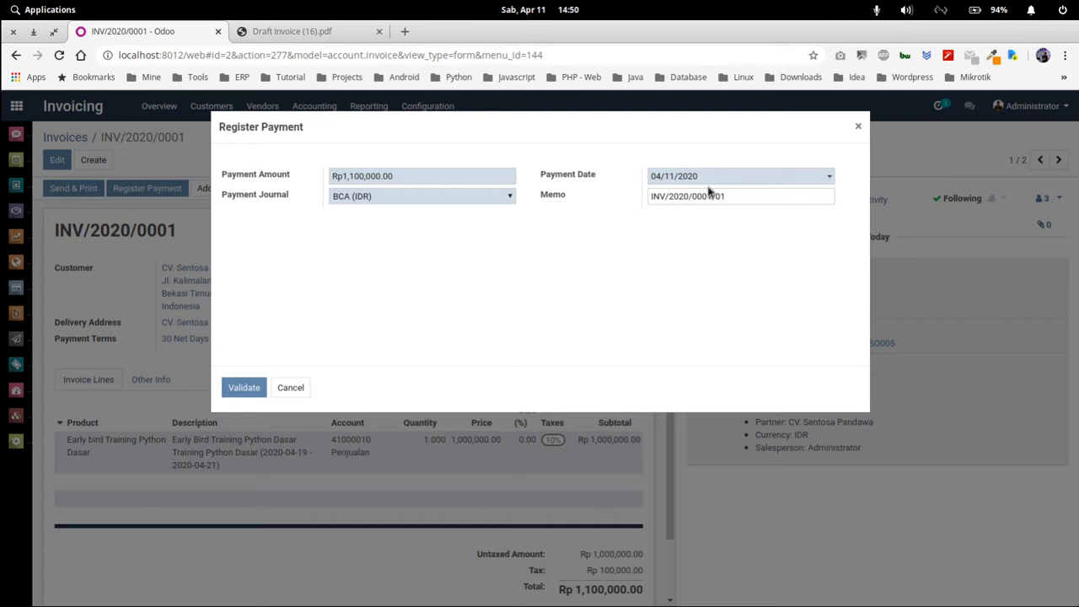
- Set the payment amount to Rp1,080,000.00
click(731, 197)
click(354, 177)
key(BackSpace)
key(BackSpace)
text(0)
key(Delete)
text(8)
click(484, 221)
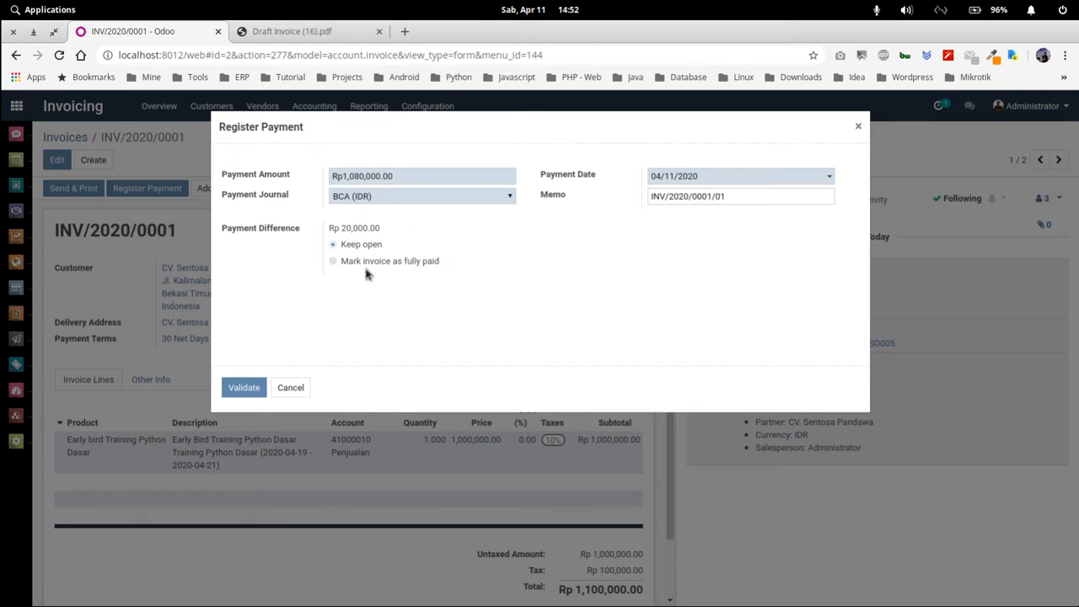
- Mark the invoice as fully paid and post the payment difference in the Pajak Dibayar Dimuka PPH 23 account
click(333, 261)
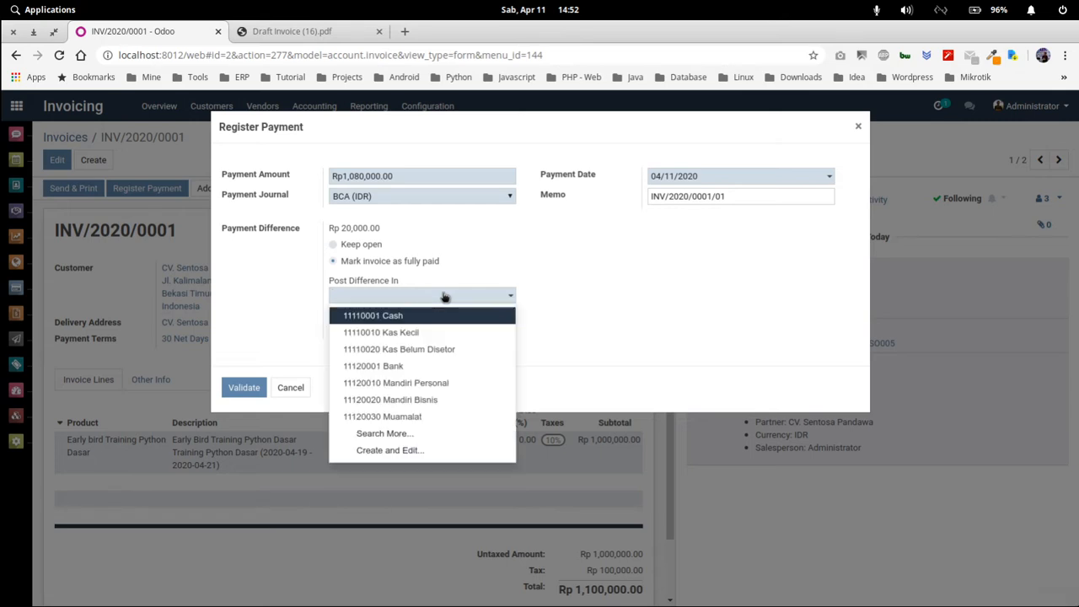
text(pph)
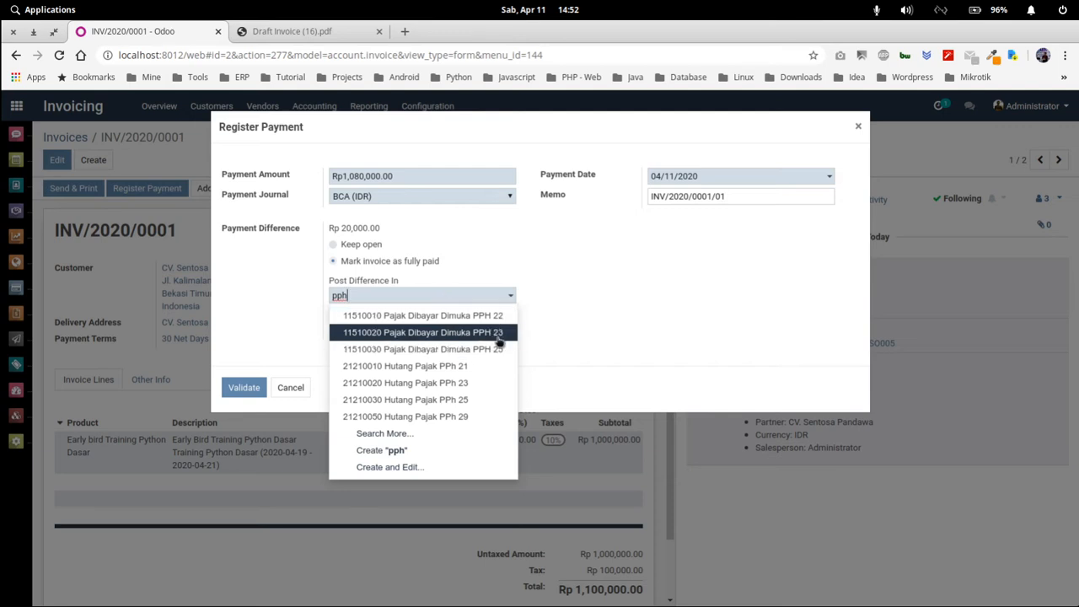
click(498, 335)
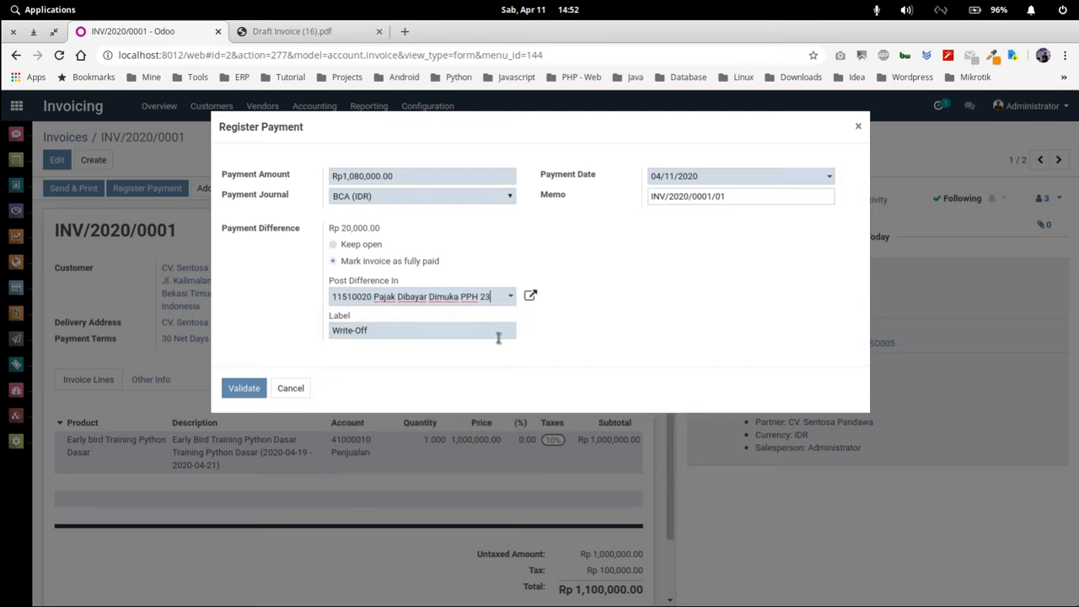
- Label the payment difference "Write-Off PPH23" and validate the payment
triple_click(397, 331)
text(Write-Off PPH23)
click(248, 389)
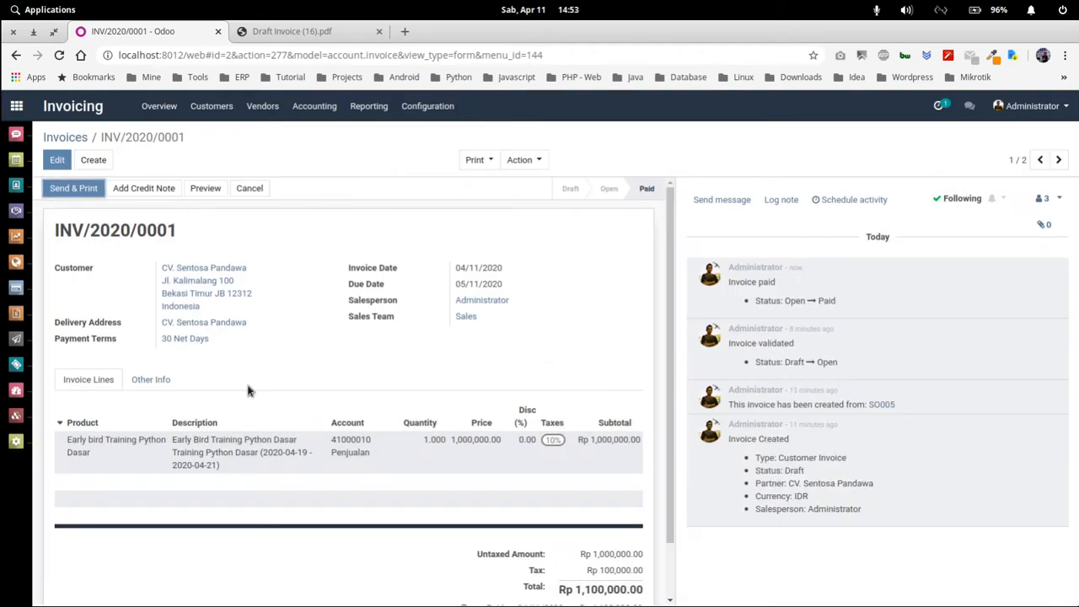
- Review the paid invoice's totals, and examine the journal items of the matching CV. Sentosa Pandawa customer payment
scroll(310, 413, down, 1)
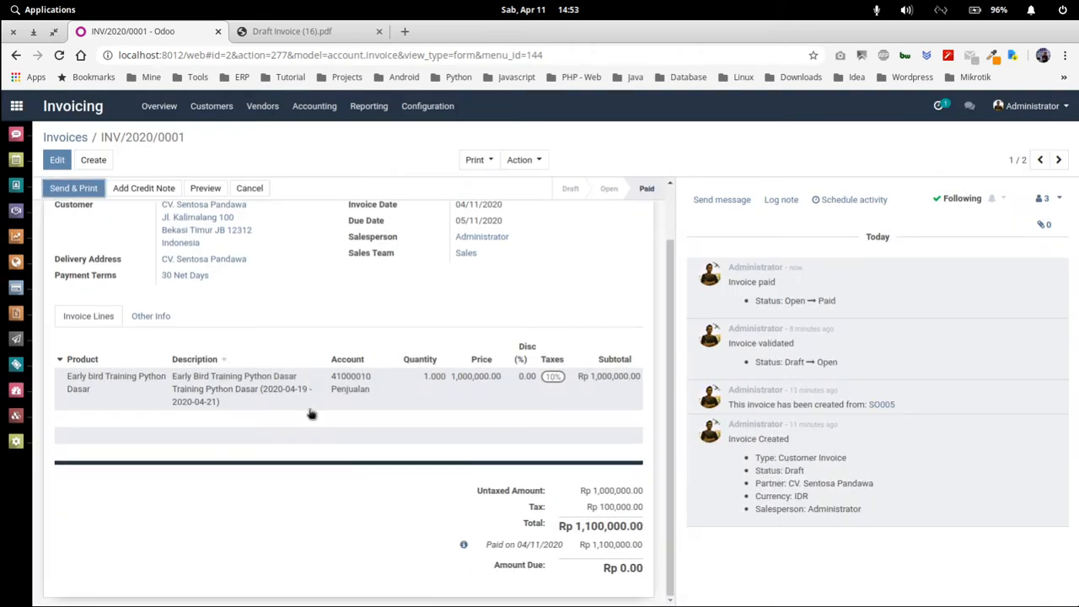
scroll(399, 400, up, 1)
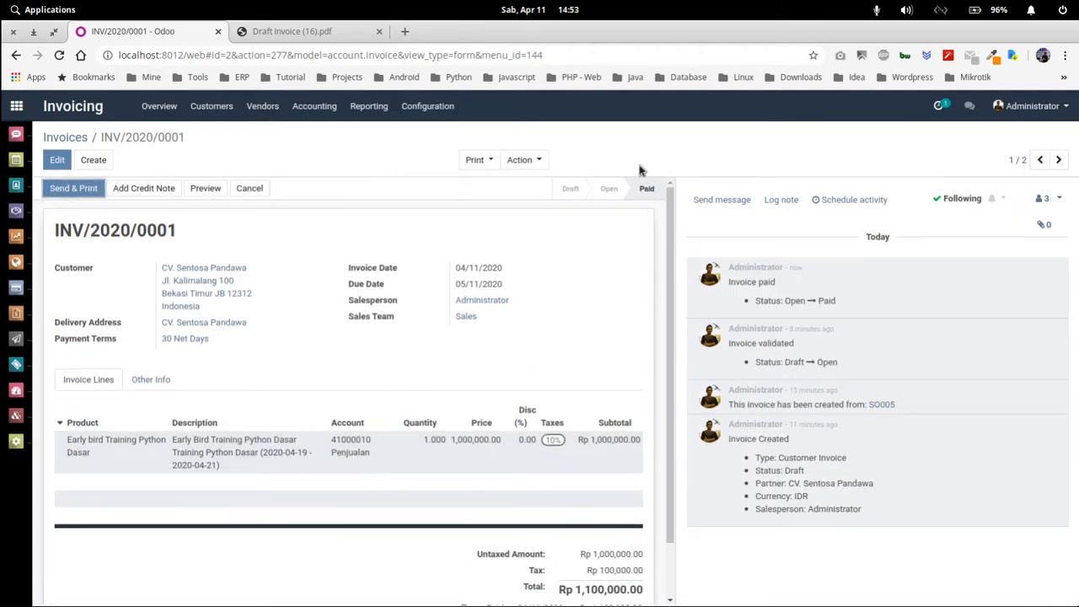
scroll(548, 349, down, 1)
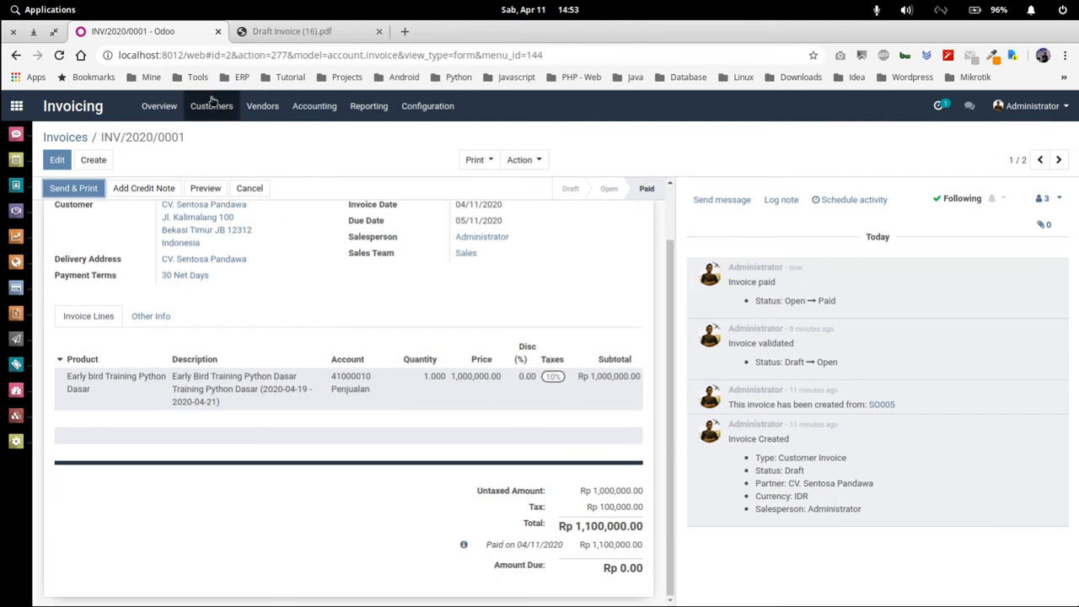
click(211, 105)
click(241, 166)
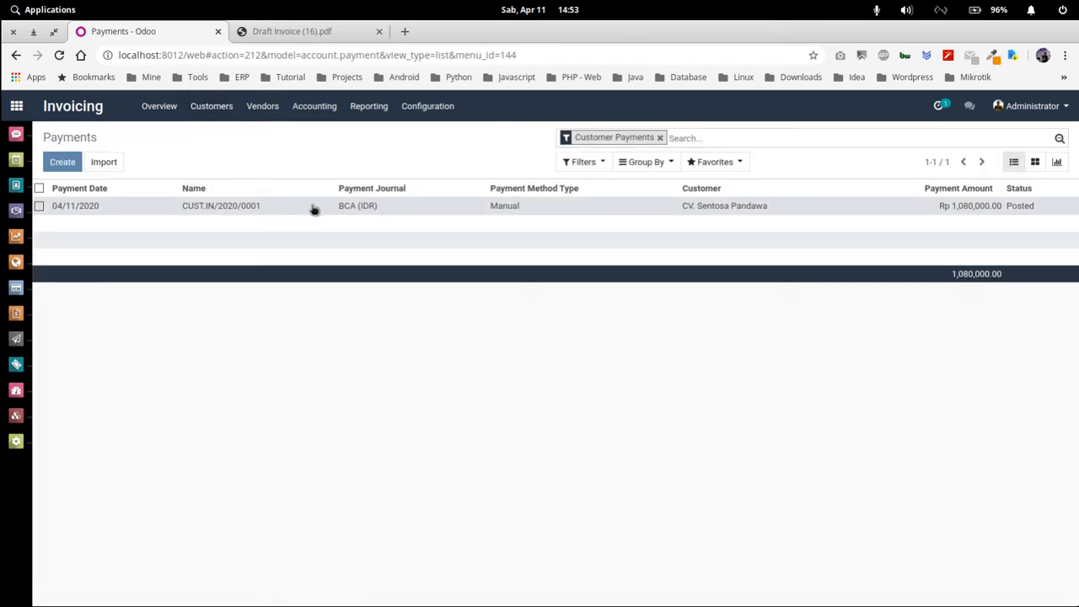
click(313, 209)
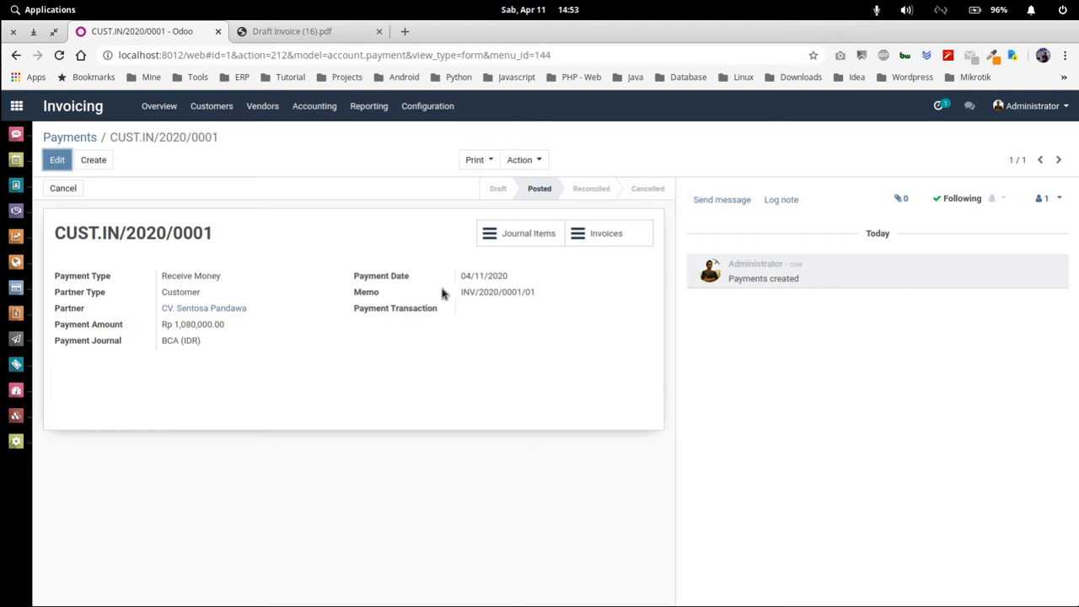
click(537, 236)
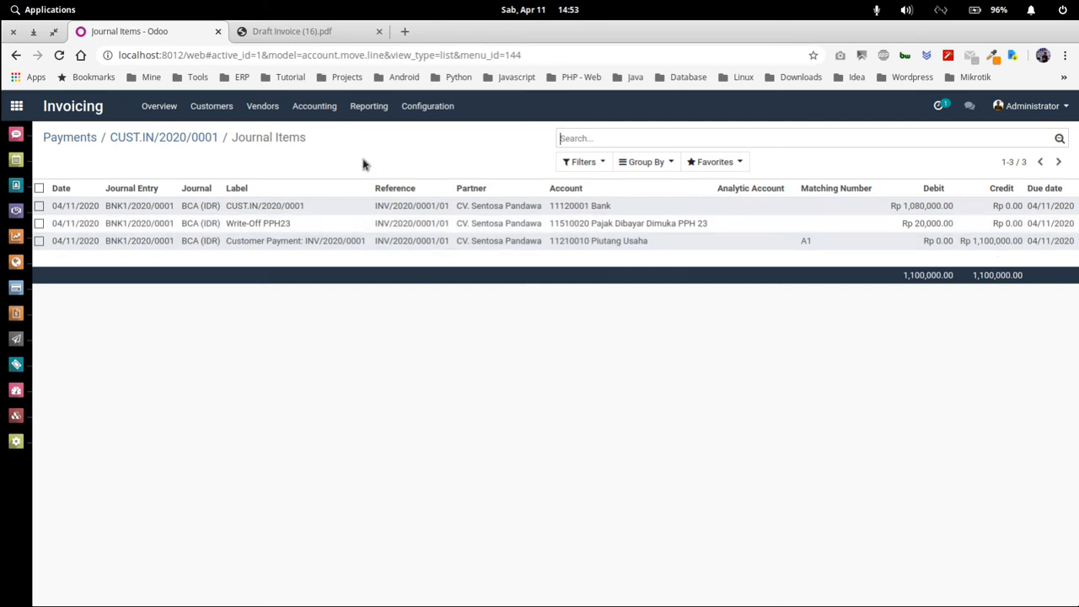
click(186, 140)
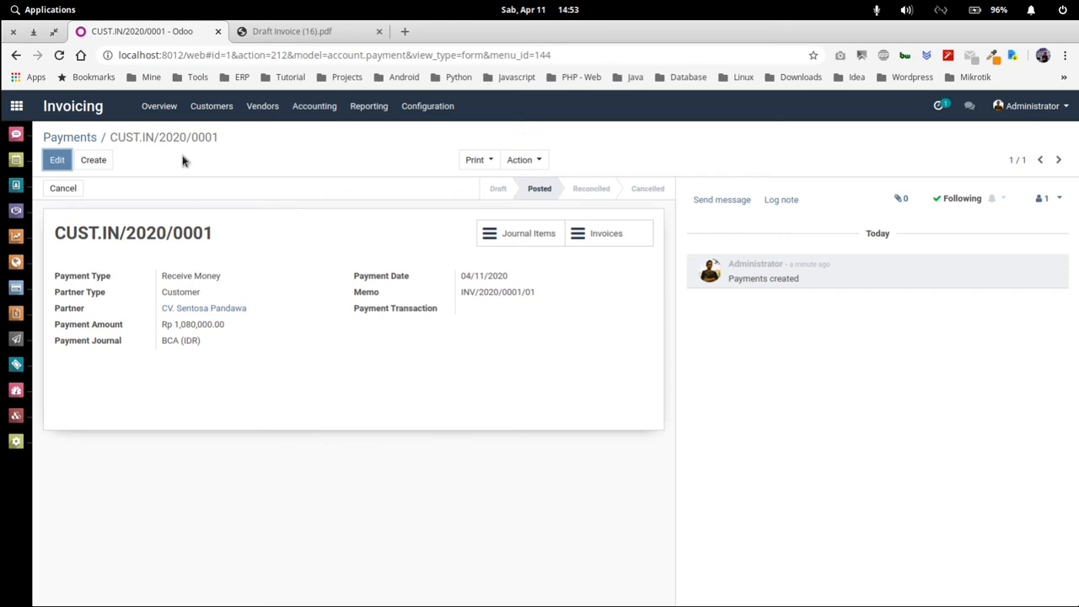
- Return to the customer invoices list to check the payment status of the CV. Sentosa Pandawa invoice
click(210, 107)
click(233, 134)
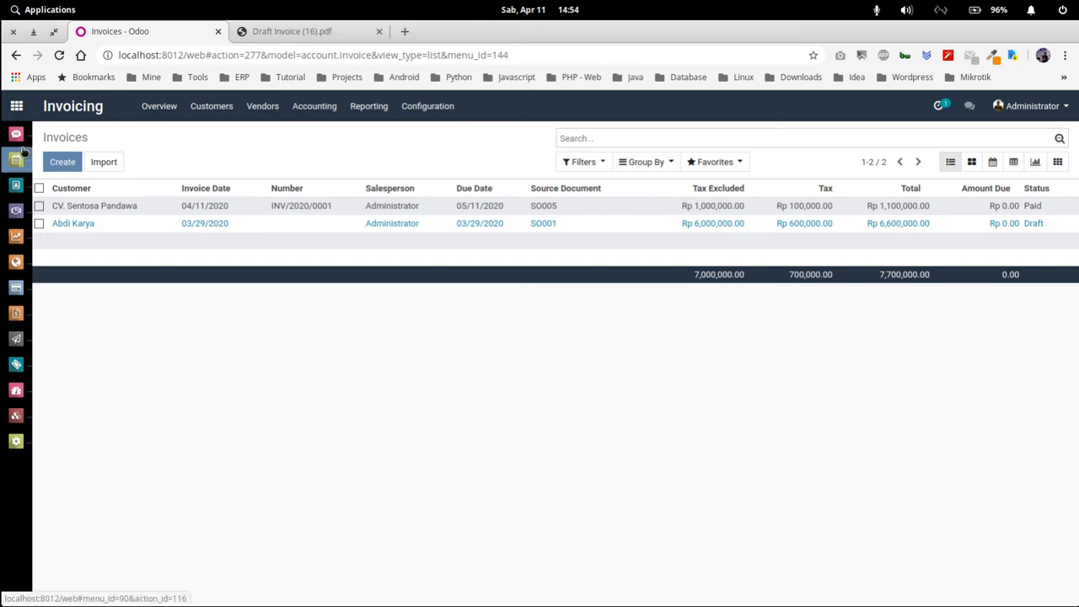
click(212, 106)
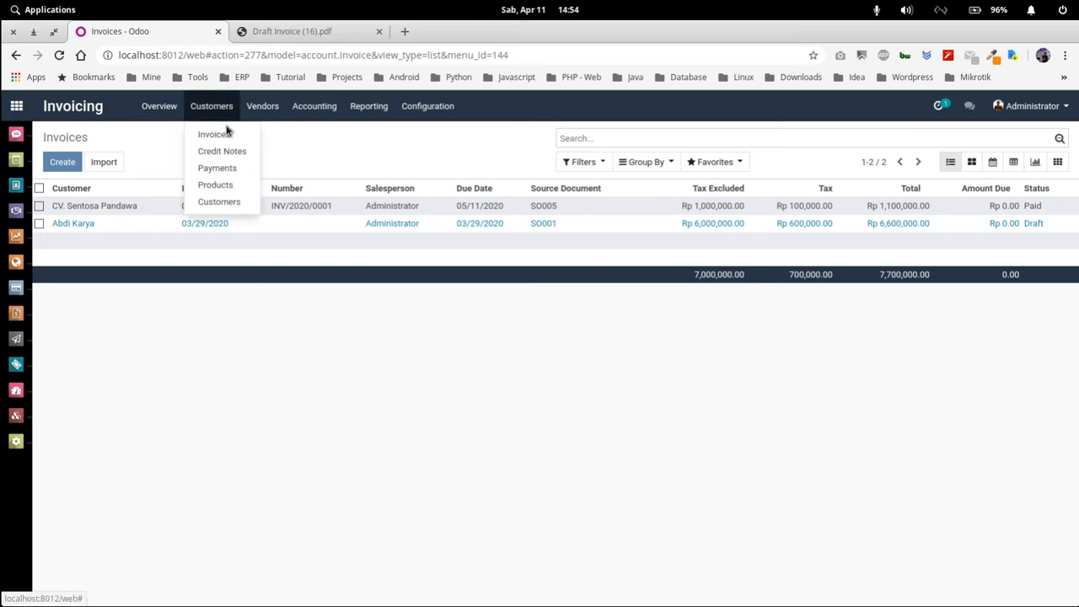
click(229, 133)
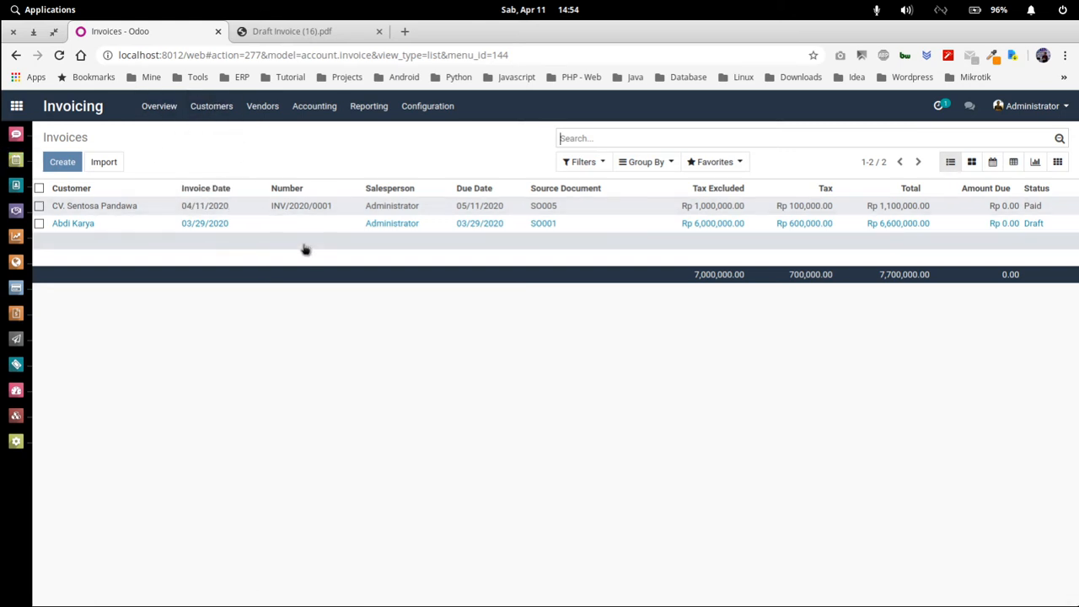
- Open the PT. Adi Cipta Makmur sales order from the Sales app's list of orders to invoice
click(17, 109)
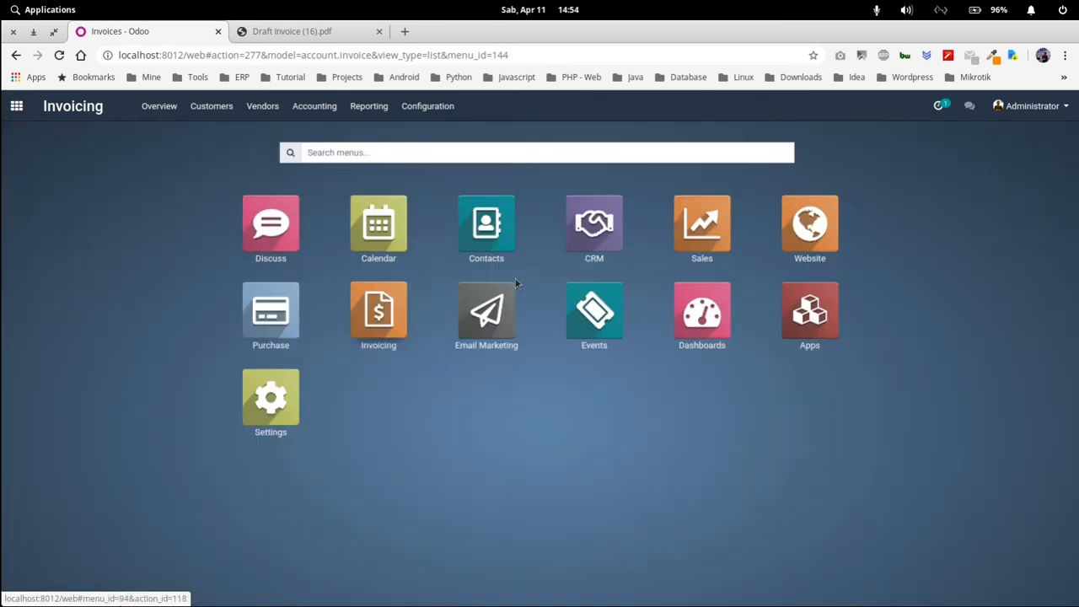
click(693, 226)
click(178, 107)
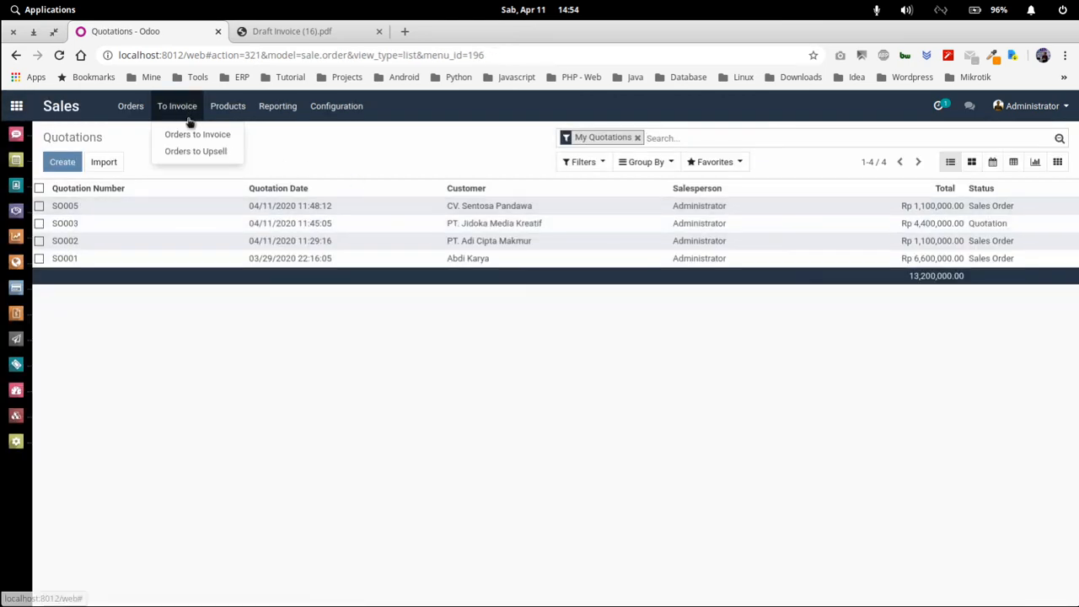
click(196, 135)
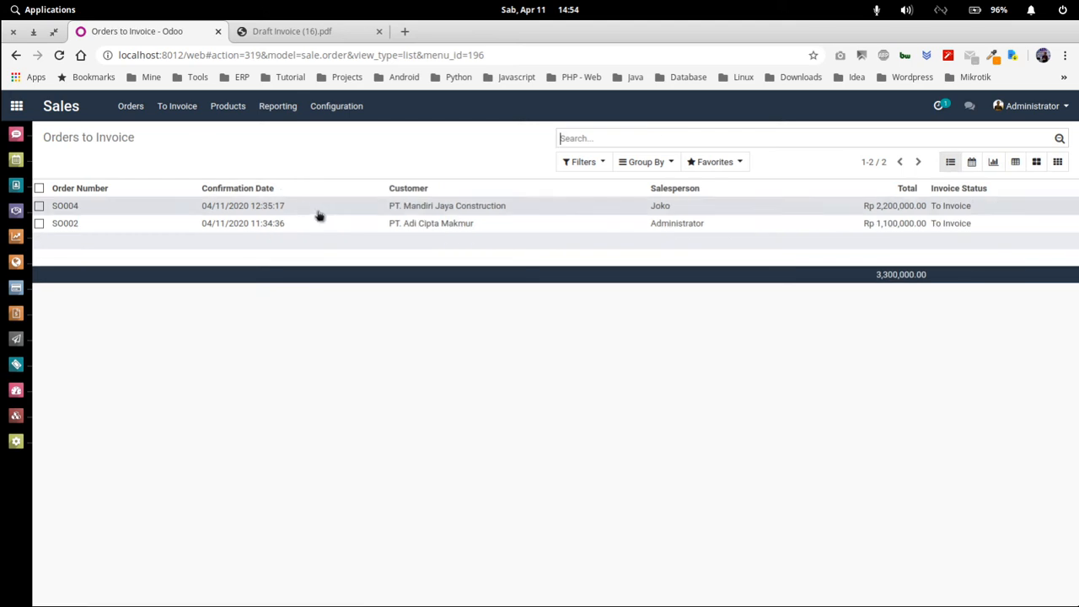
click(347, 224)
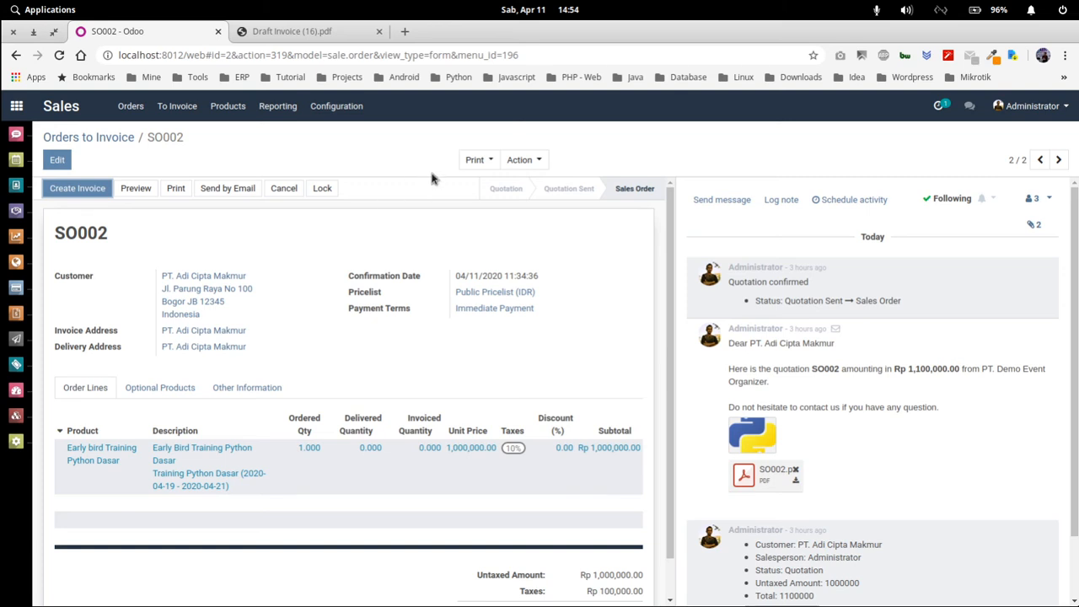
- Create an invoice for the order's invoiceable lines, check the draft and validate it
click(91, 193)
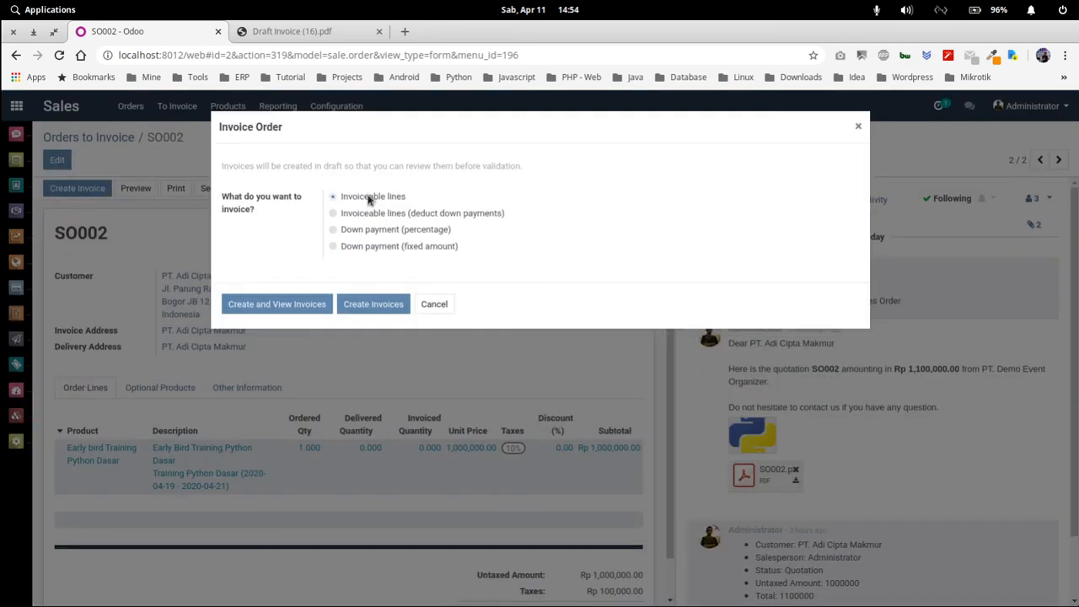
click(287, 304)
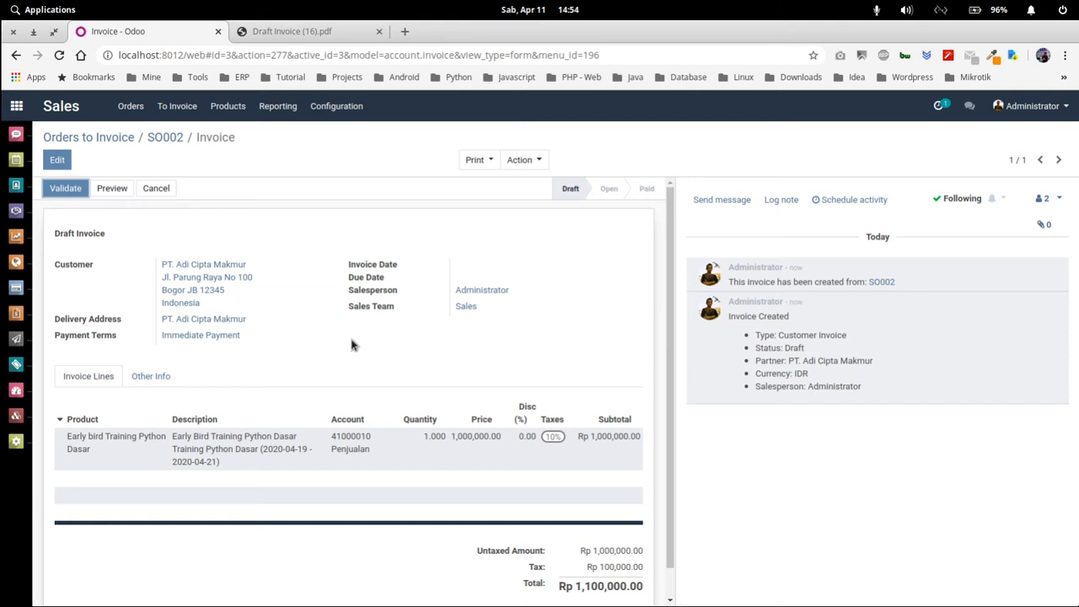
scroll(386, 354, down, 1)
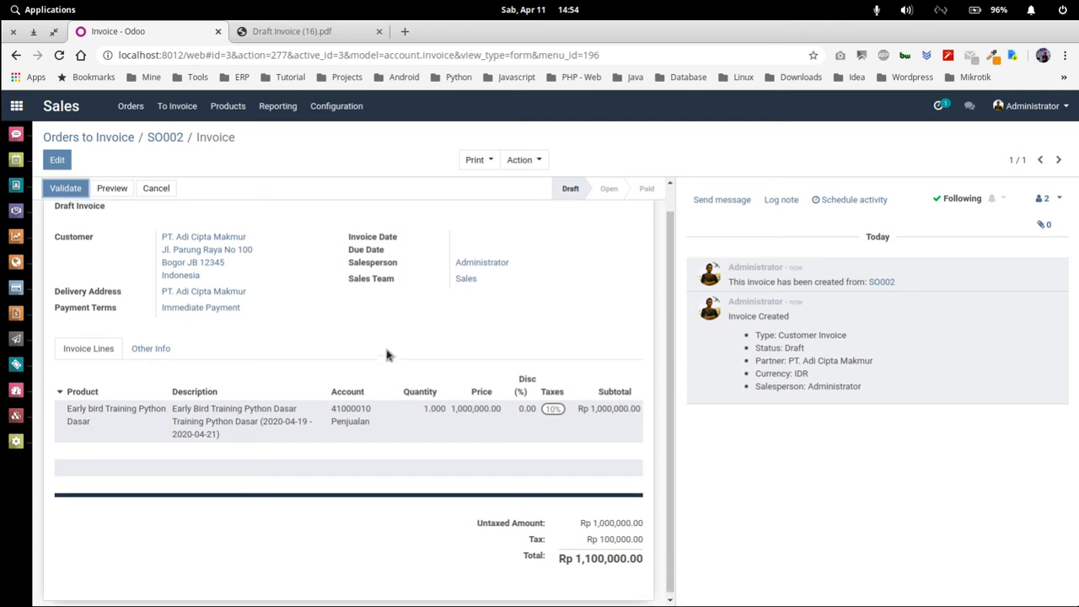
scroll(388, 354, up, 1)
click(83, 195)
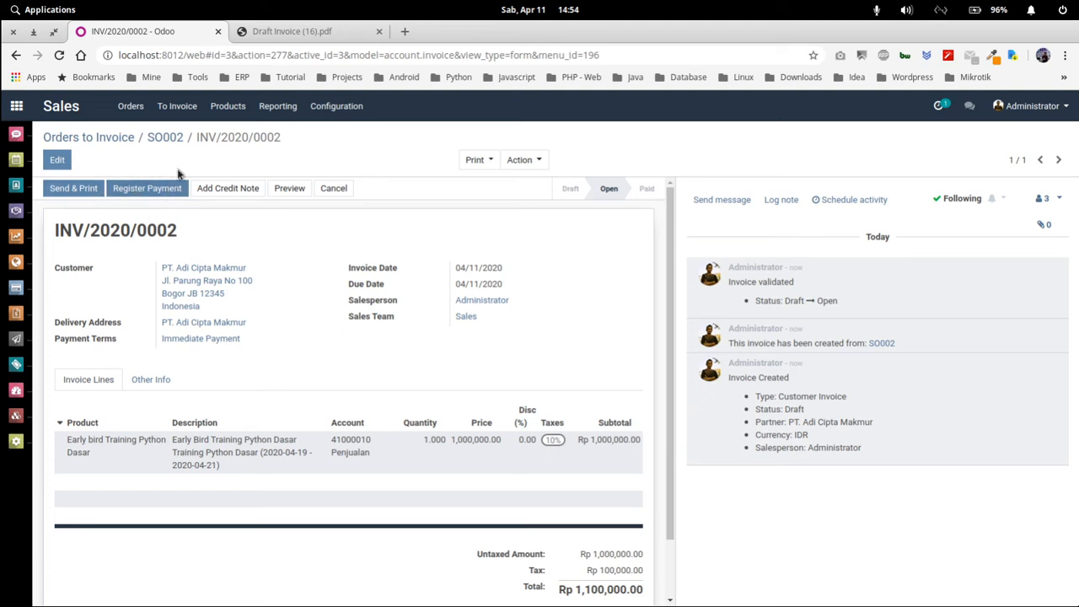
- Go to the customer invoices list in Invoicing to check the amount due and status of the PT. Adi Cipta Makmur invoice
click(173, 114)
click(16, 105)
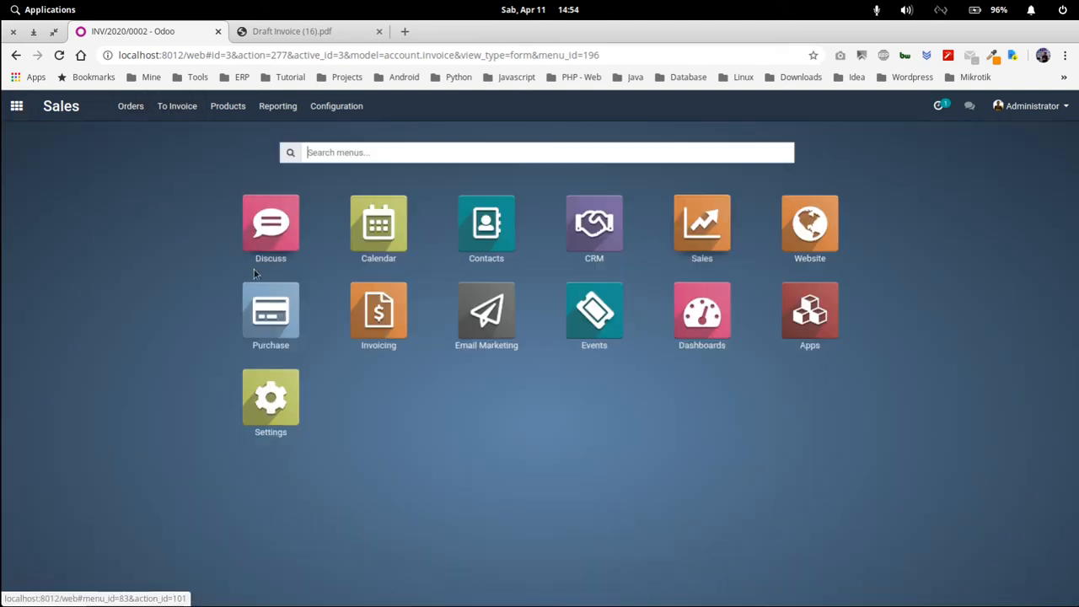
click(405, 332)
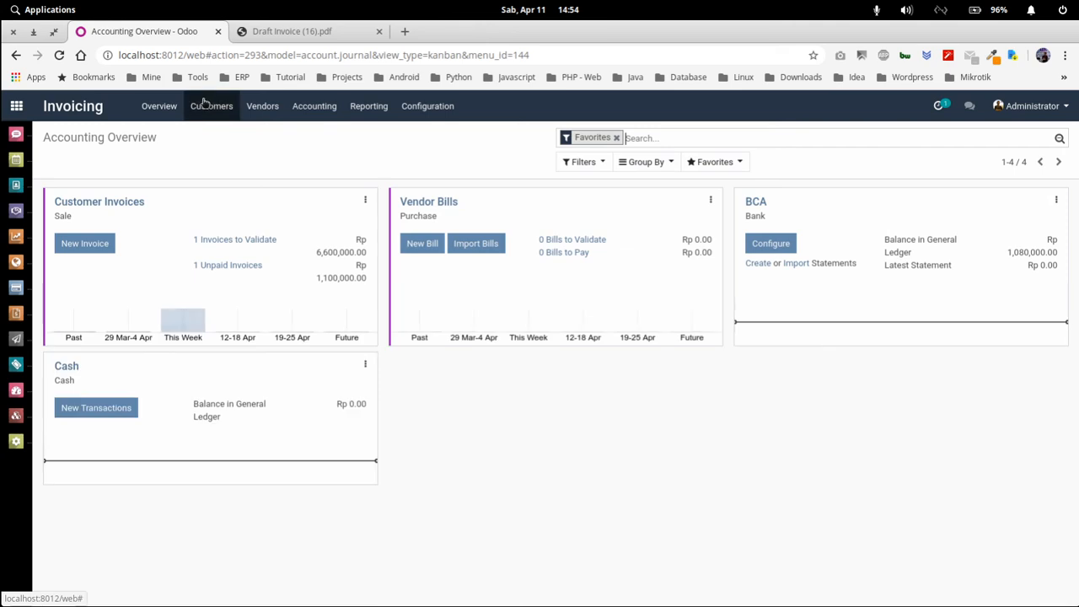
click(211, 107)
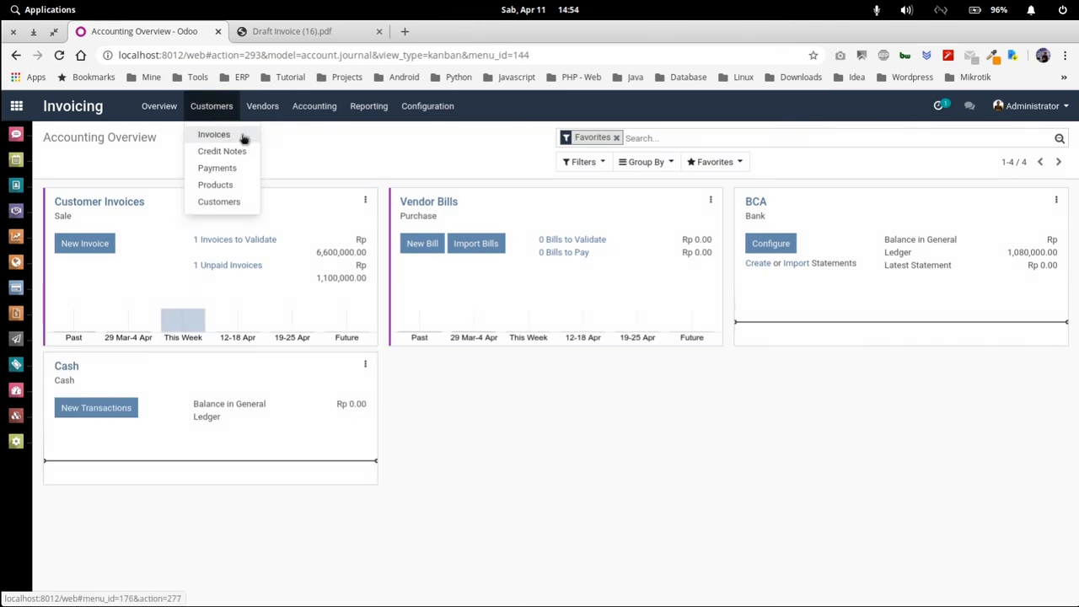
click(242, 135)
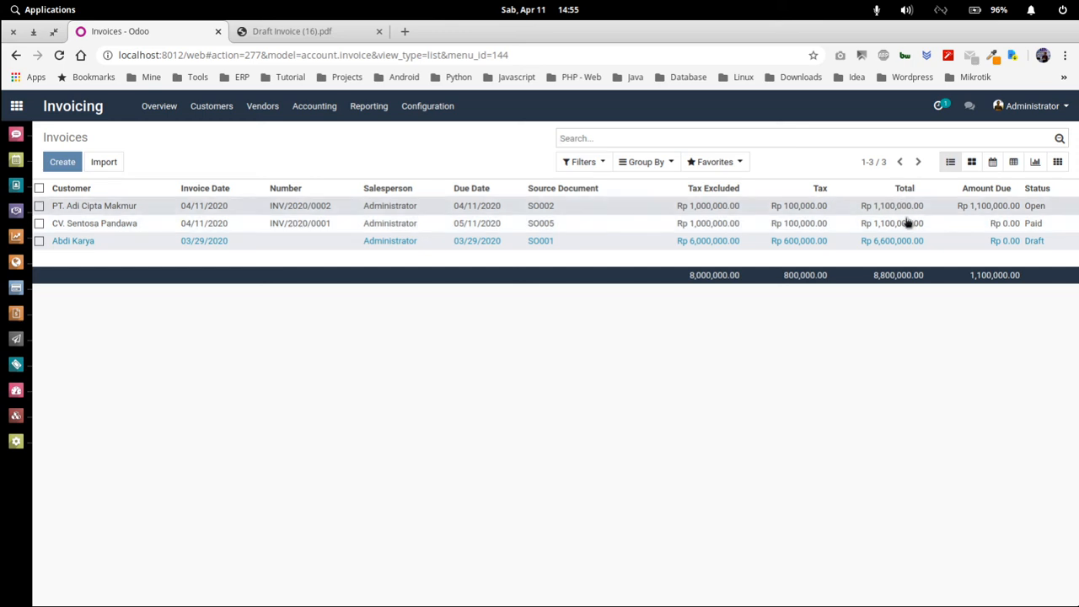
- Create a BCA bank statement with a transaction line labelled "terima pembayaran dari customer" for Rp 1,100,000.00, leaving the partner empty
click(159, 107)
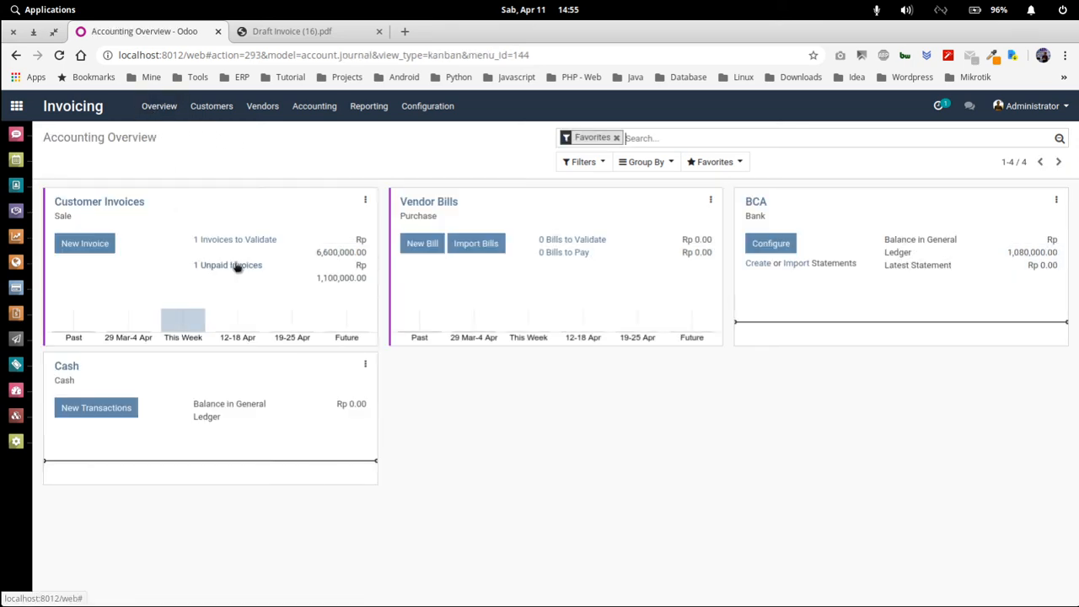
click(758, 265)
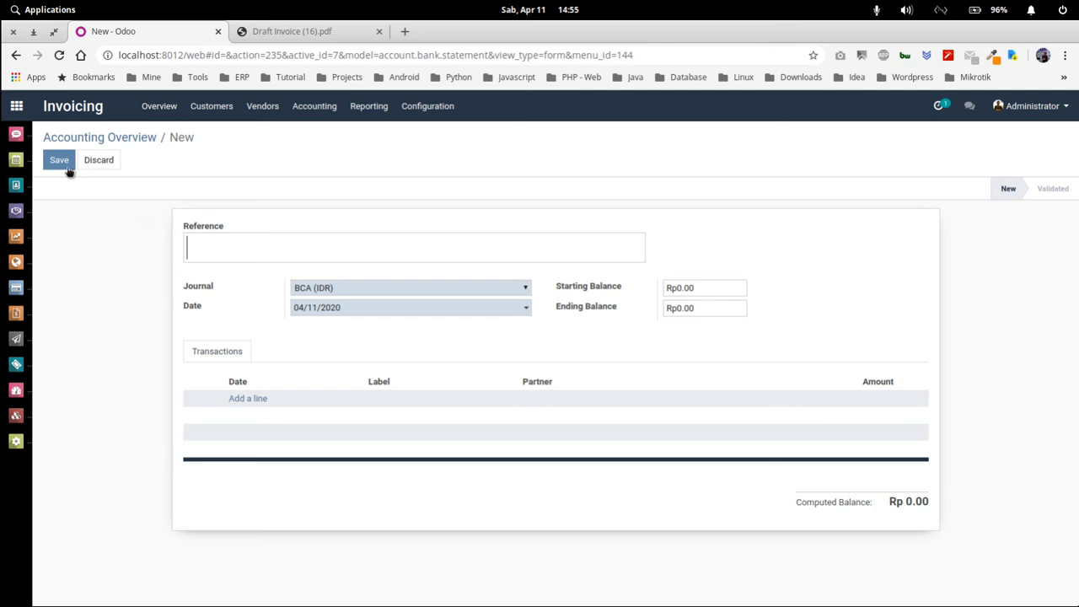
click(248, 401)
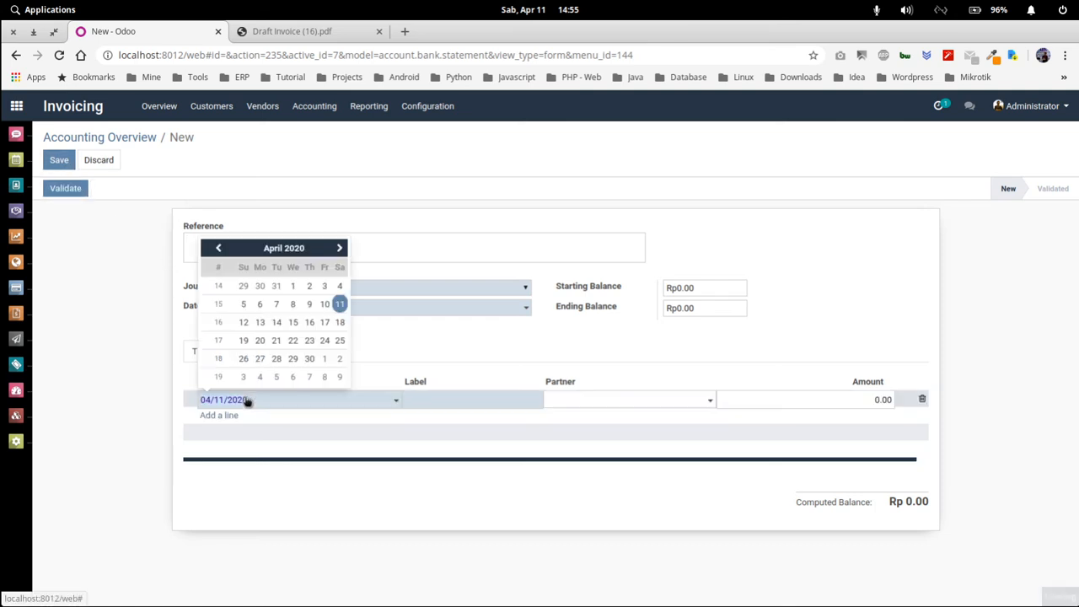
click(436, 396)
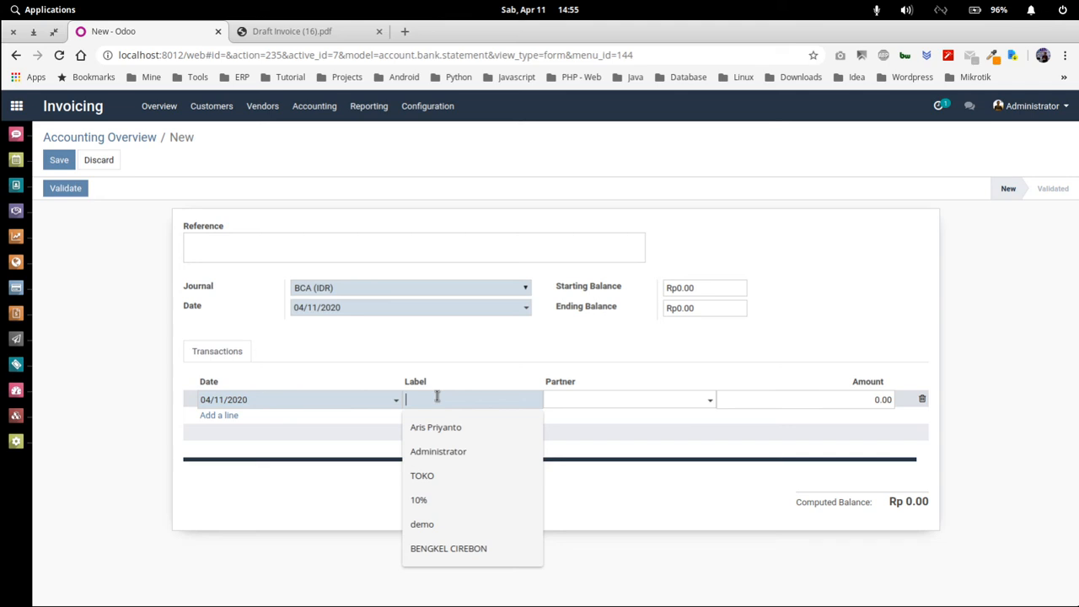
text(terima p)
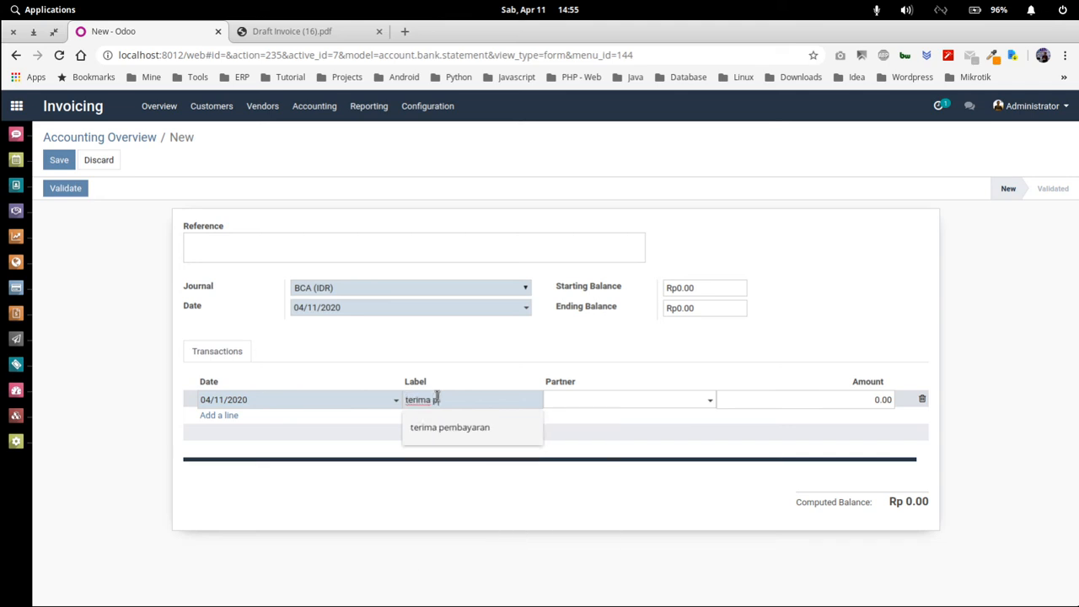
text(embayaran dari customer)
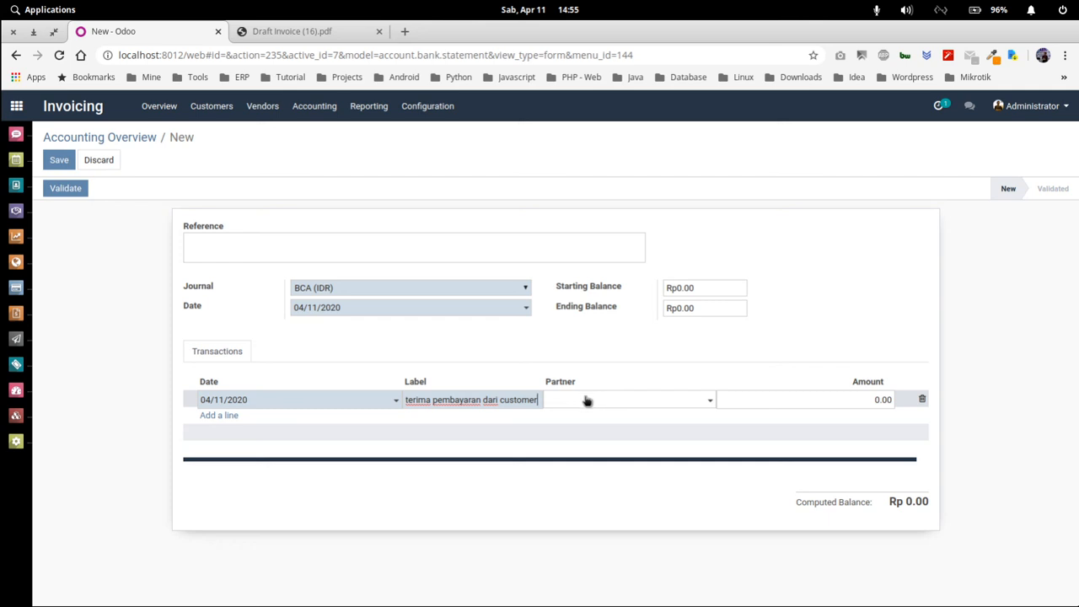
click(811, 395)
text(1,100,00)
click(799, 351)
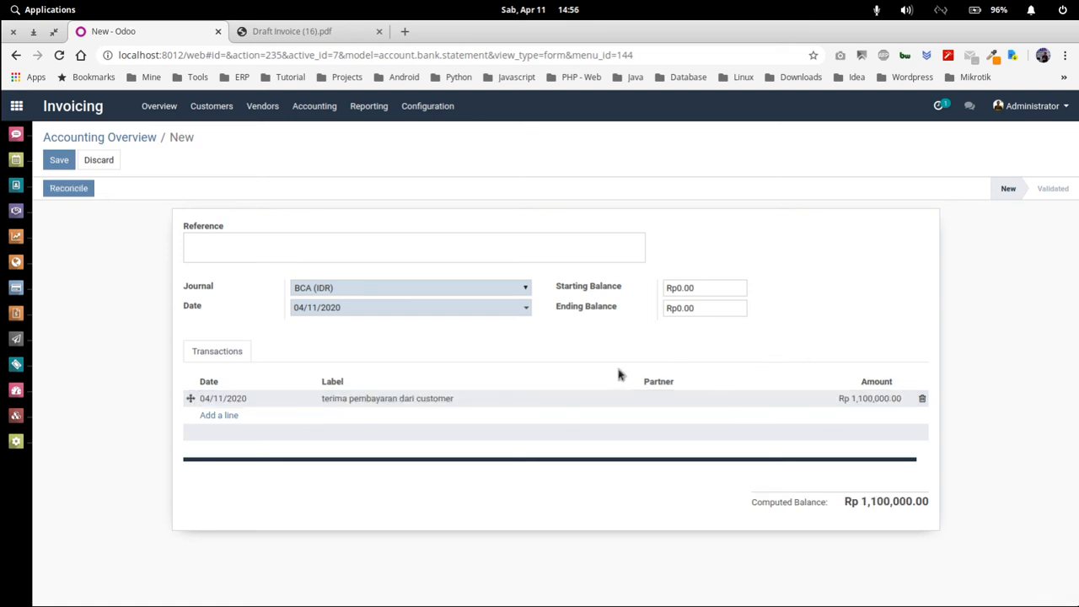
- Set the bank statement's ending balance to Rp 1100000 and save the statement
drag(691, 308, 672, 308)
text(1100000)
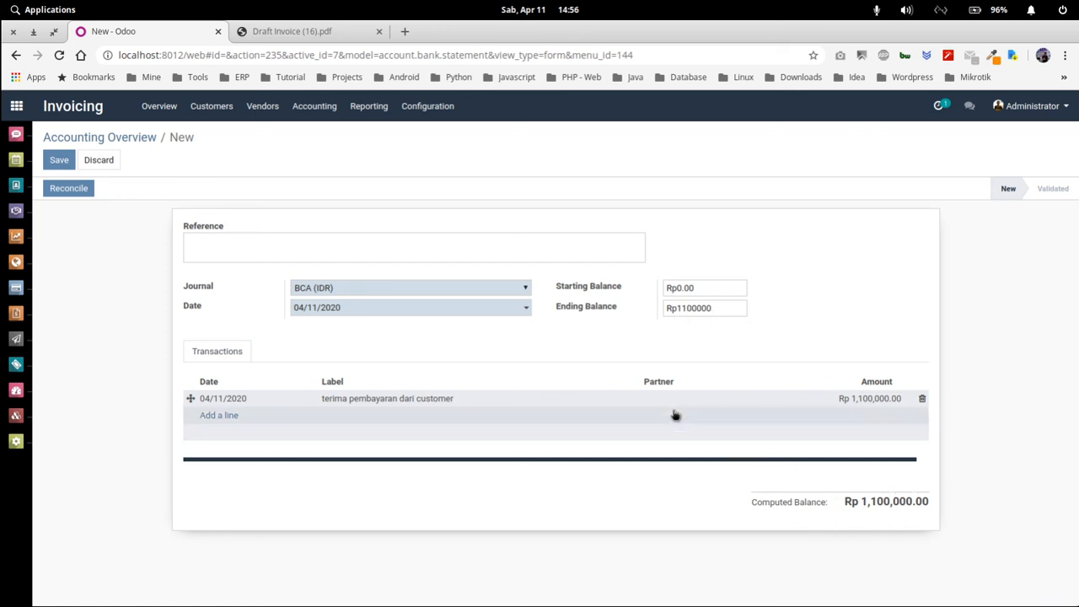
click(60, 161)
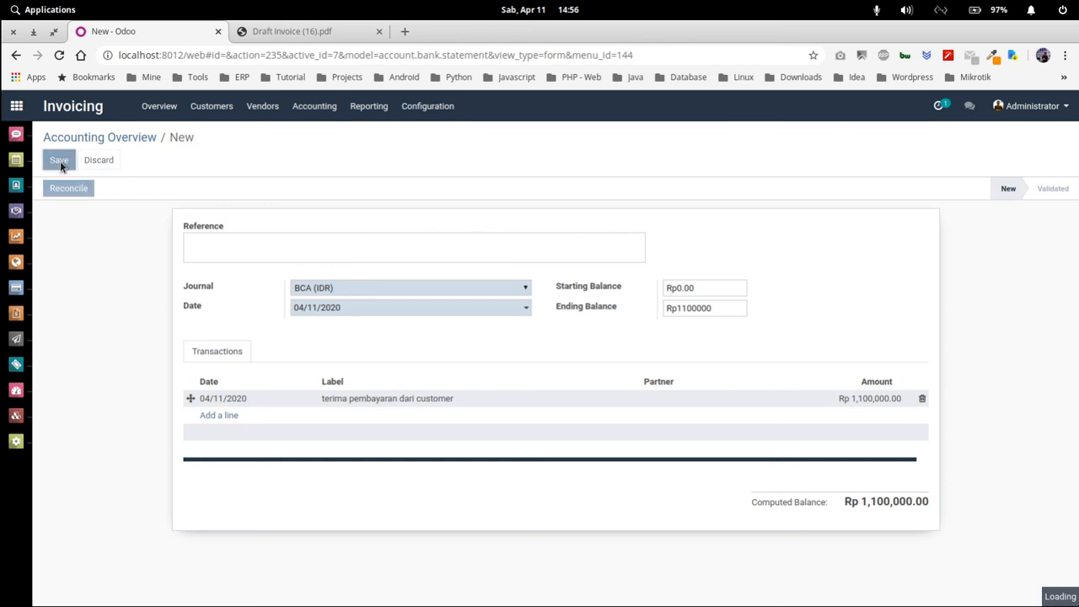
- Reconcile the statement's transaction with the open PT. Adi Cipta Makmur invoice, and close the statement
click(76, 184)
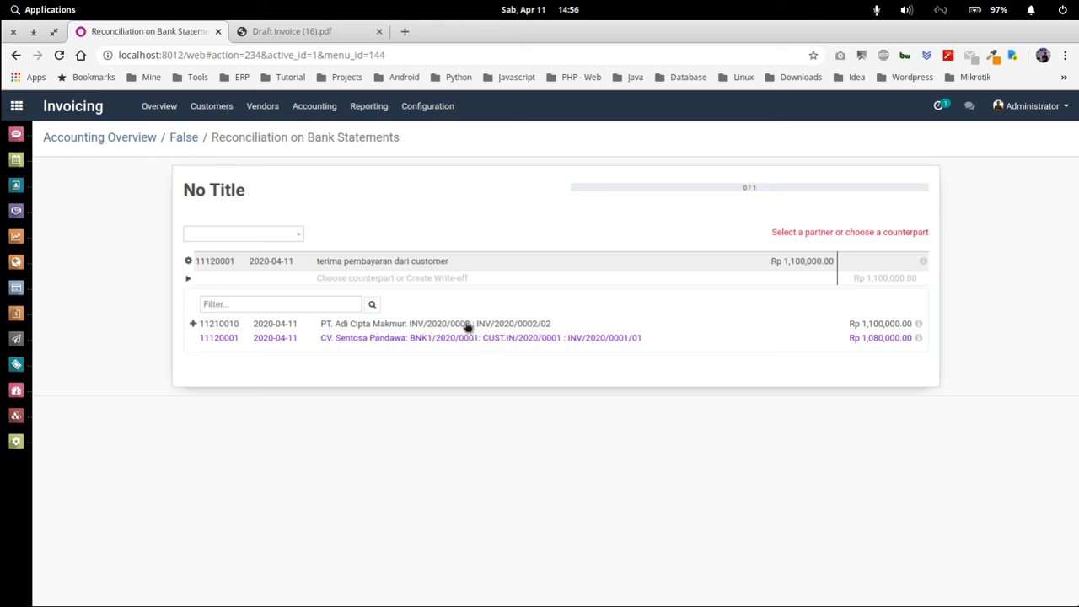
click(519, 325)
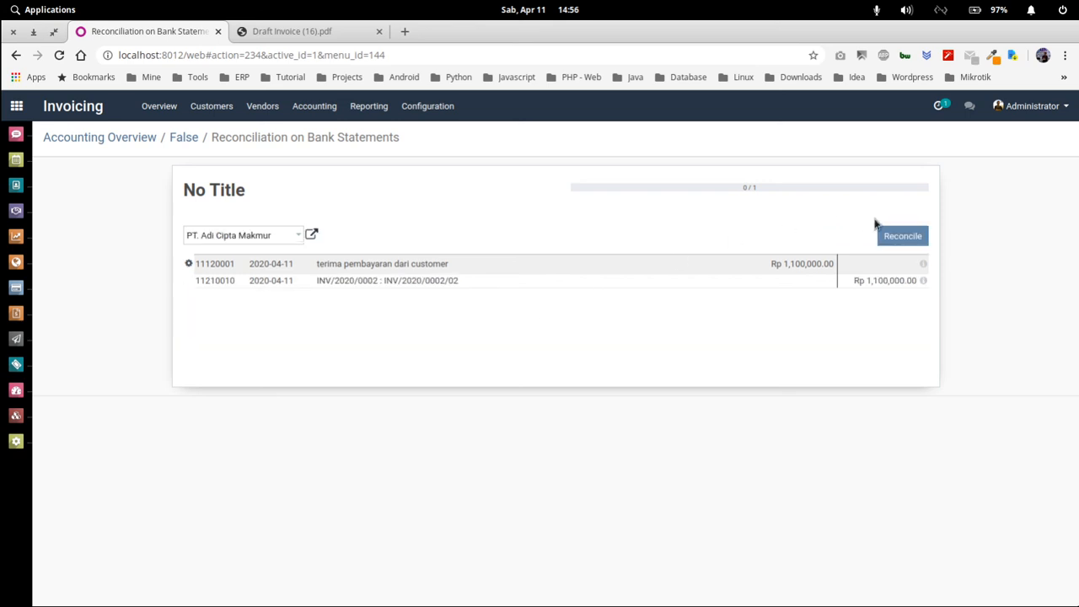
click(897, 237)
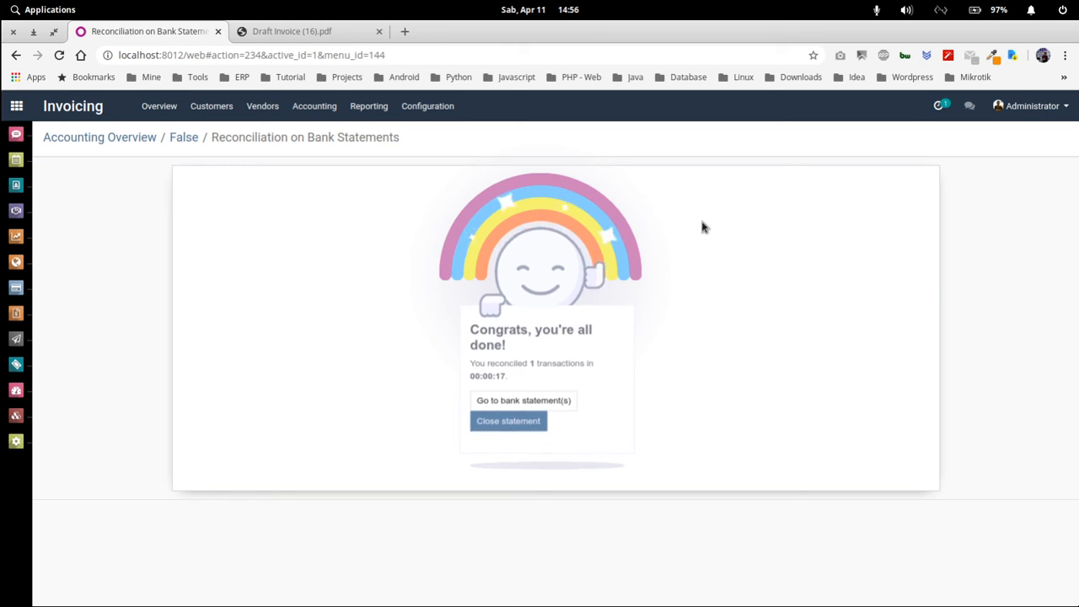
click(505, 423)
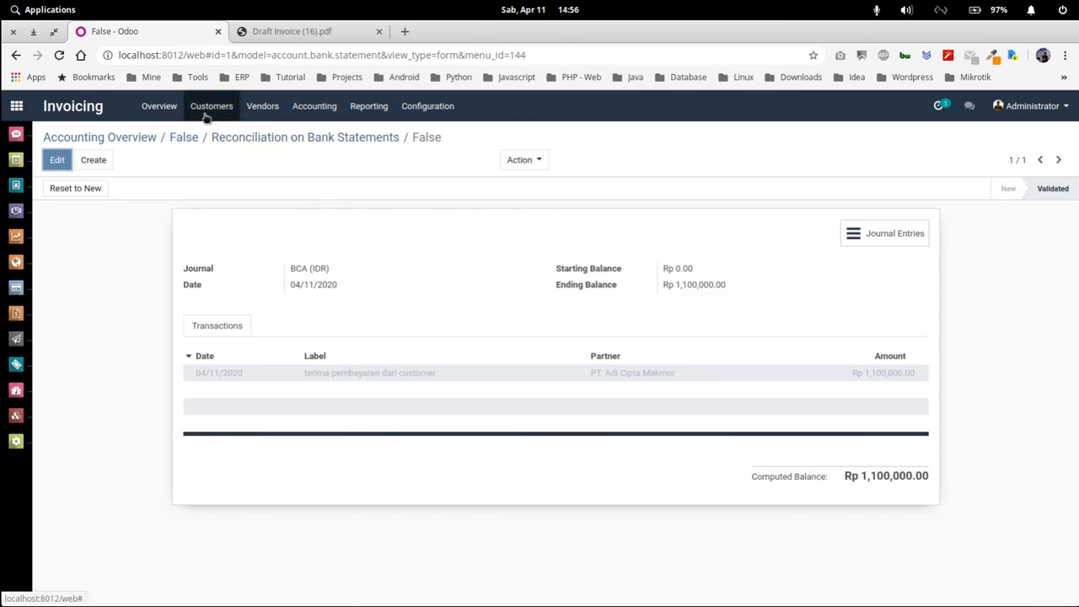
- Check the accounting overview, and return to the customer invoices list to check the PT. Adi Cipta Makmur invoice's payment status
click(146, 139)
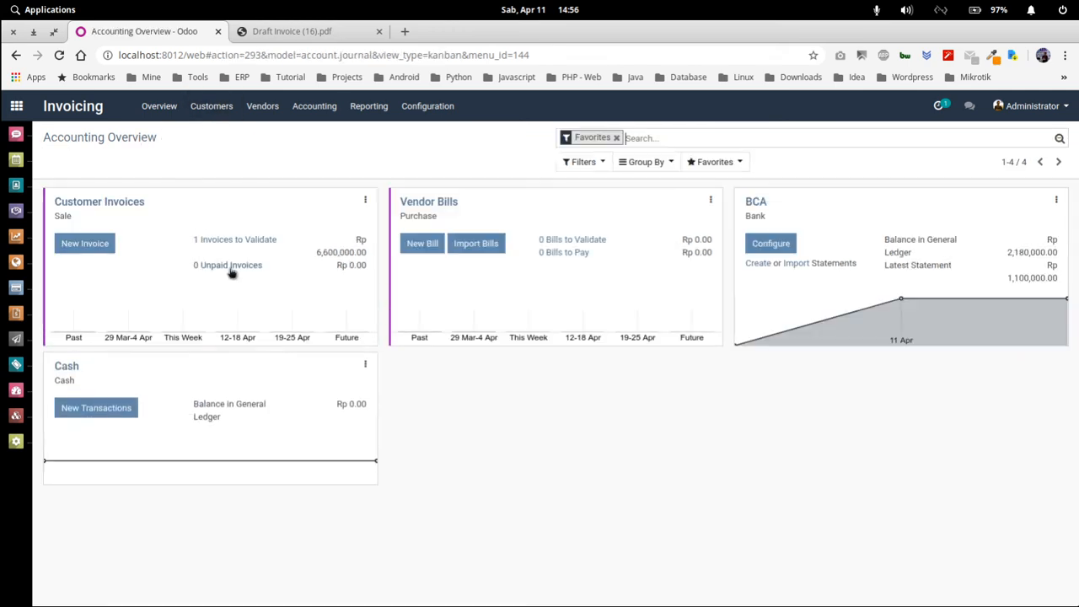
click(211, 106)
click(229, 139)
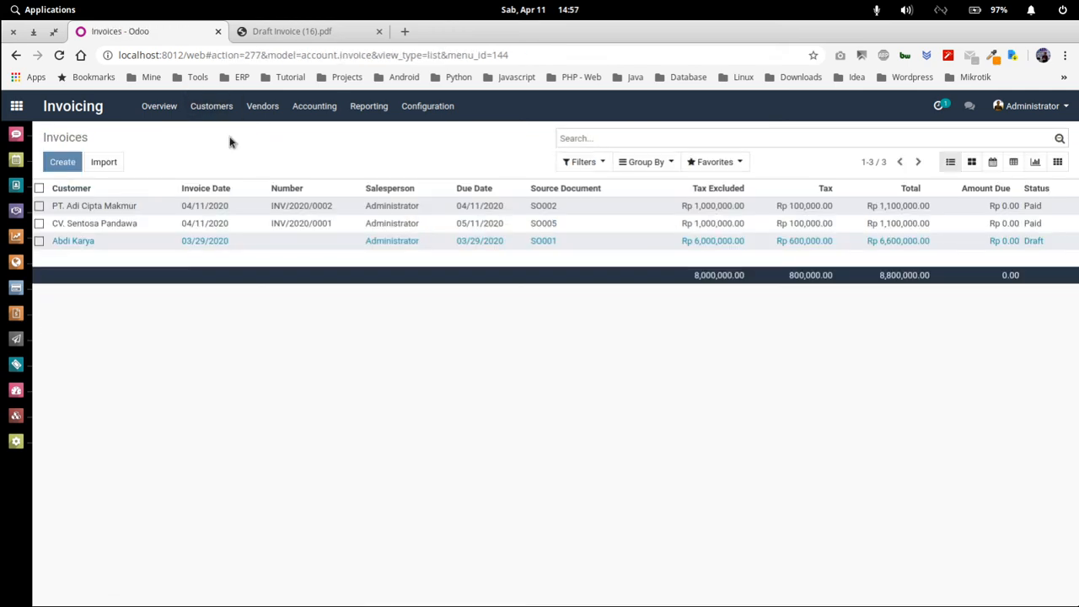